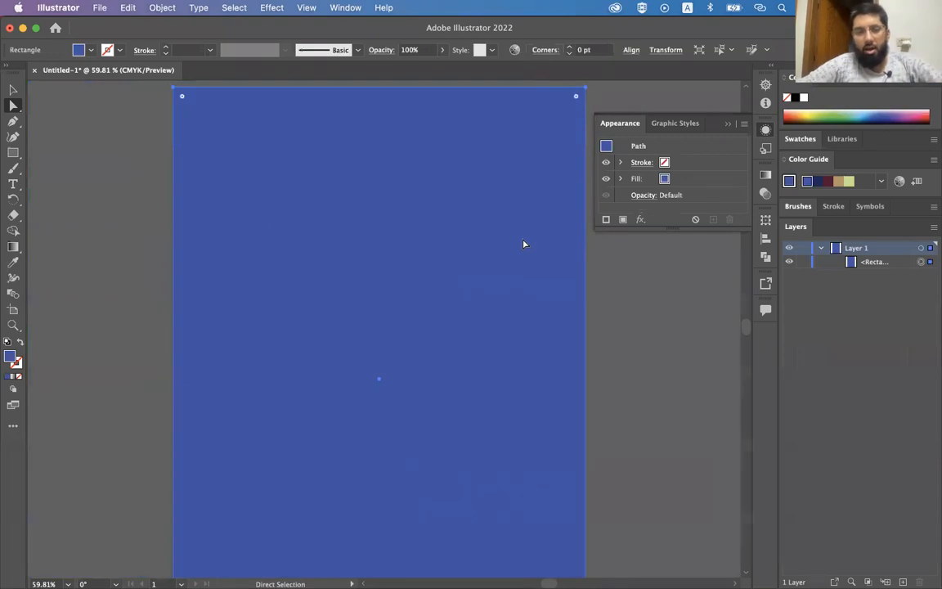
click(272, 7)
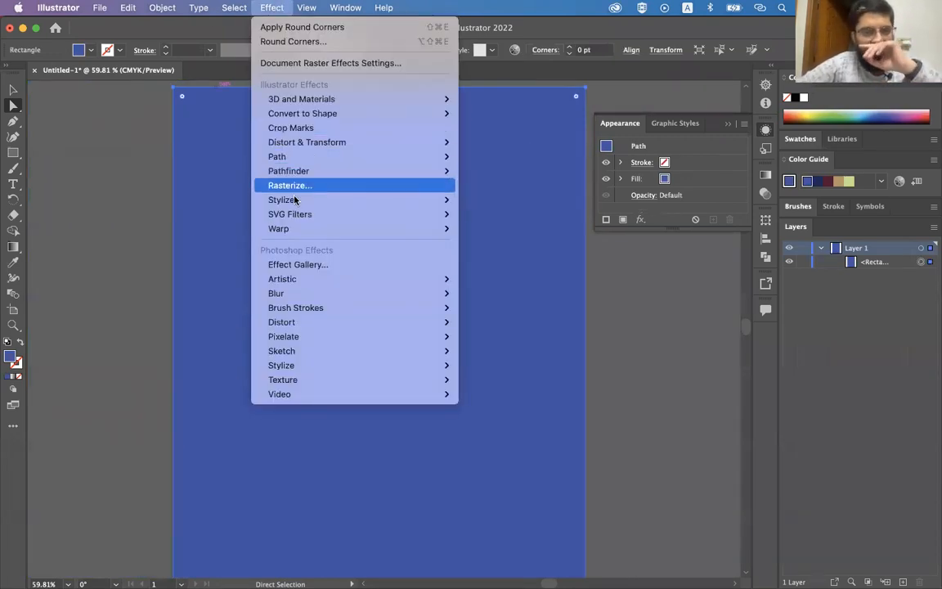
mouse_move(294, 200)
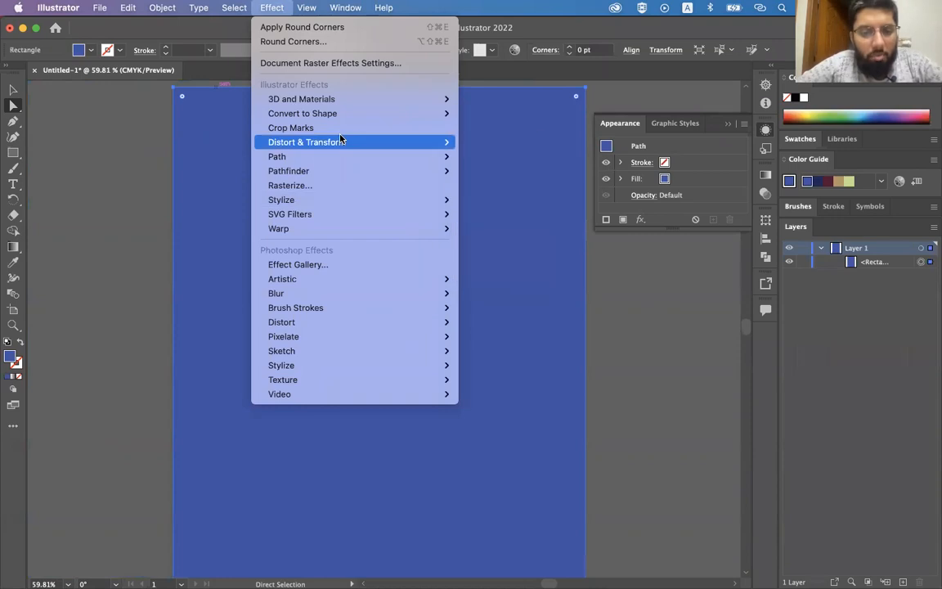
mouse_move(372, 346)
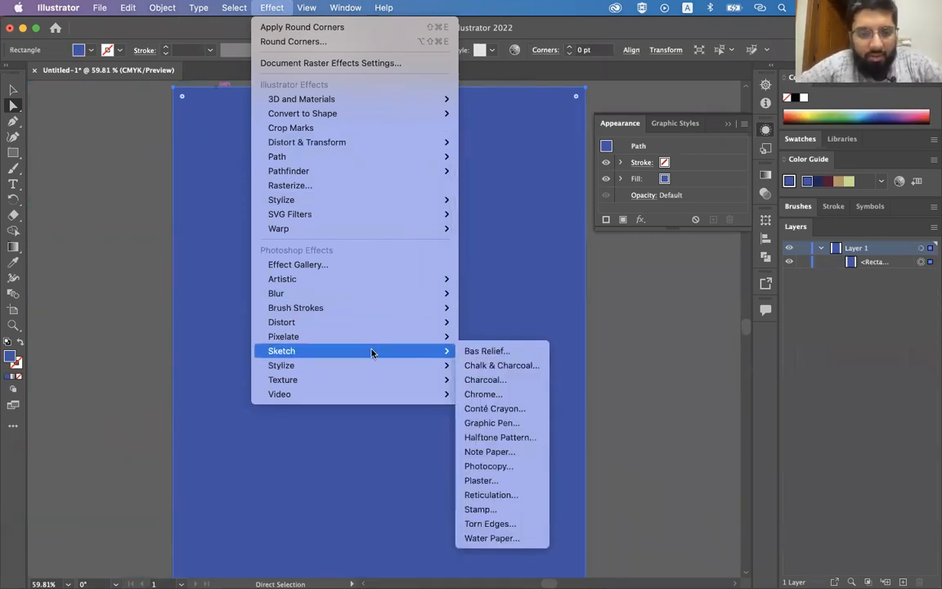
click(204, 262)
key(m)
mouse_move(299, 185)
mouse_down()
mouse_move(523, 431)
mouse_move(438, 411)
mouse_up()
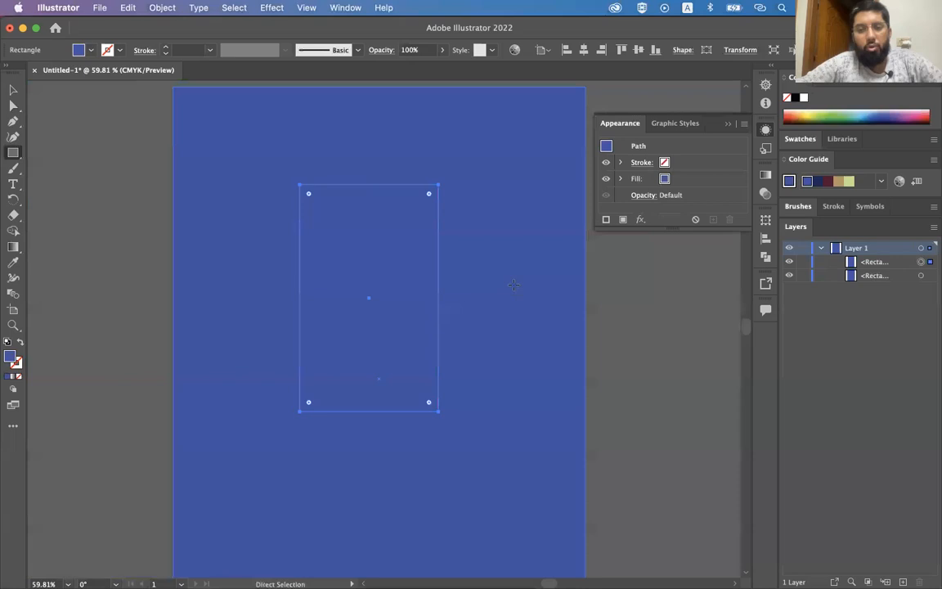
key(super+z)
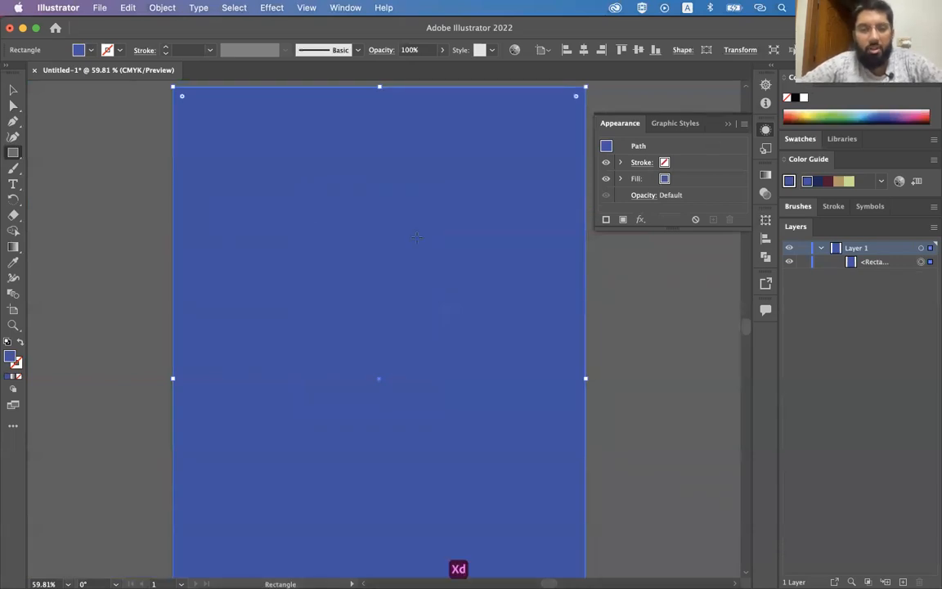
mouse_move(413, 573)
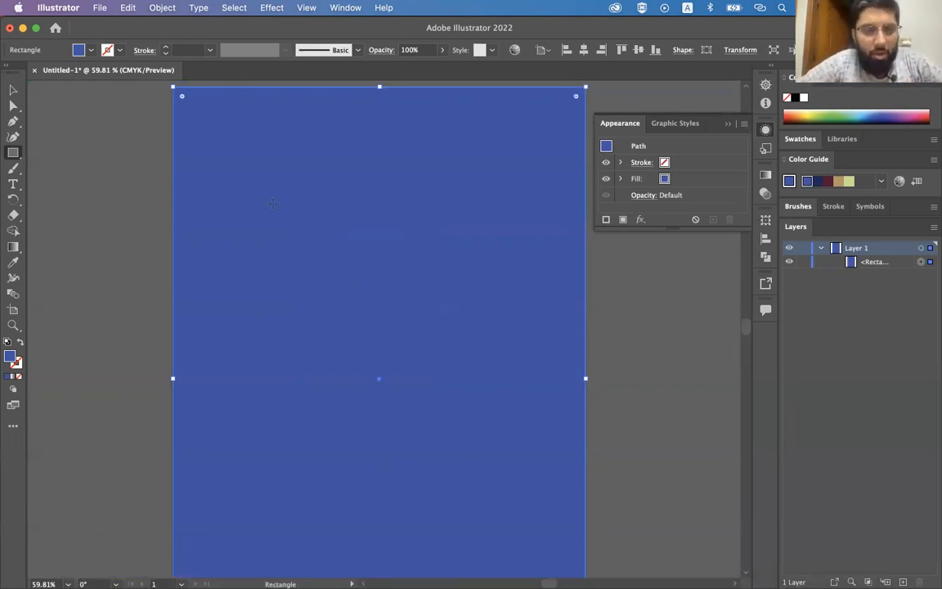
Recolor the page-sized blue rectangle to yellow with C 8, M 0, Y 100 and K 0
key(v)
drag(828, 115, 813, 112)
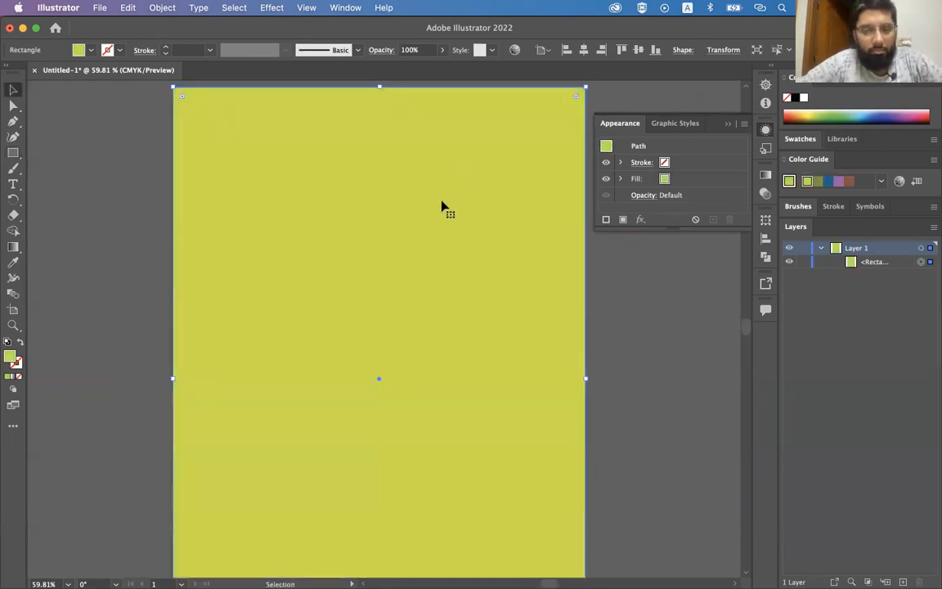
double_click(785, 79)
double_click(790, 80)
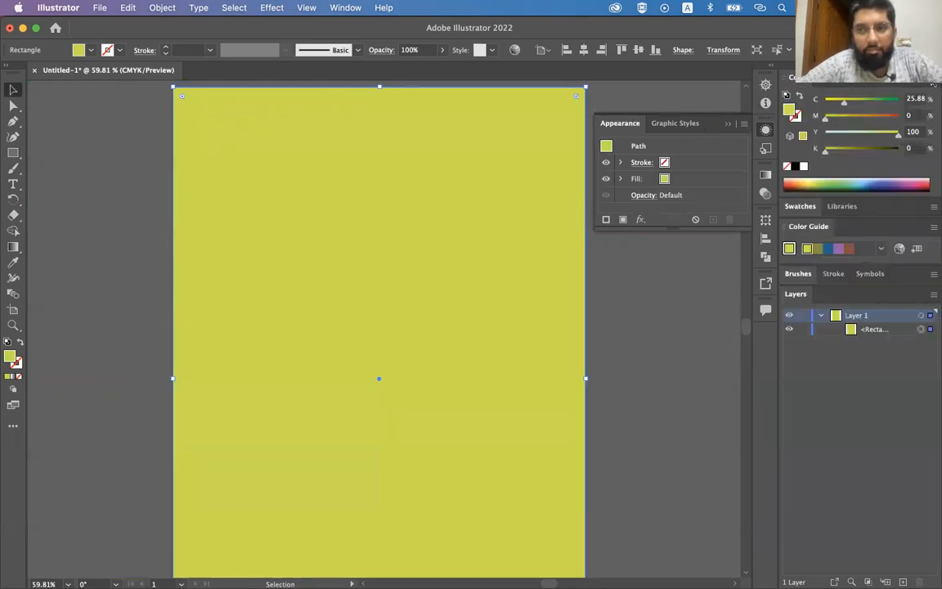
click(933, 84)
click(831, 101)
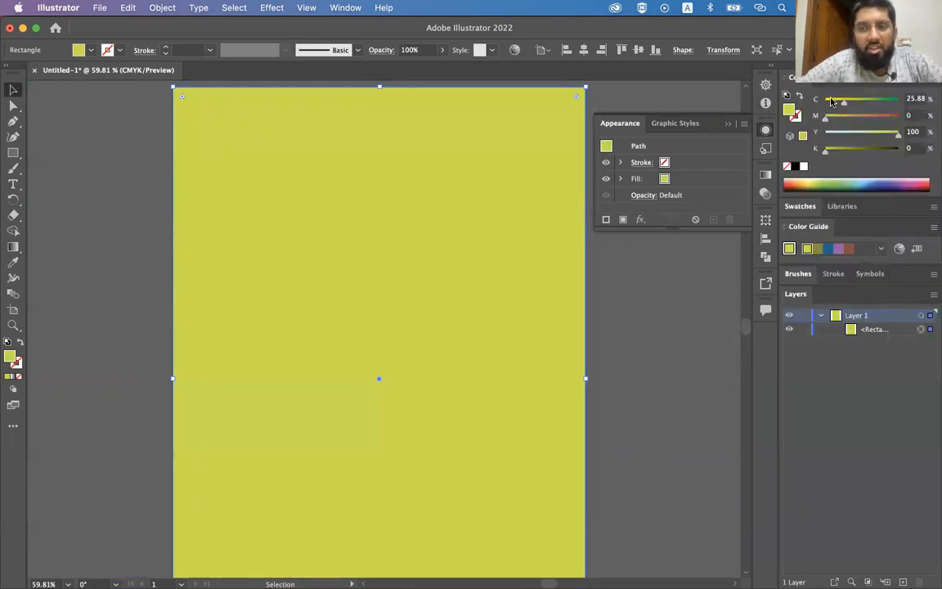
click(830, 101)
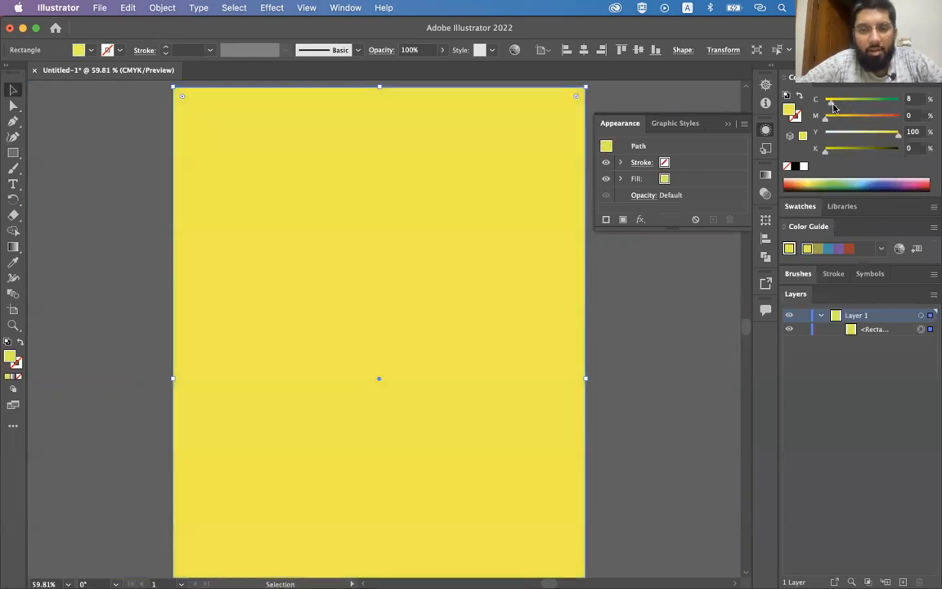
Draw a square on the yellow page and move it toward the page's upper-left area
click(13, 153)
drag(268, 208, 431, 369)
drag(345, 309, 310, 264)
key(v)
drag(350, 294, 314, 249)
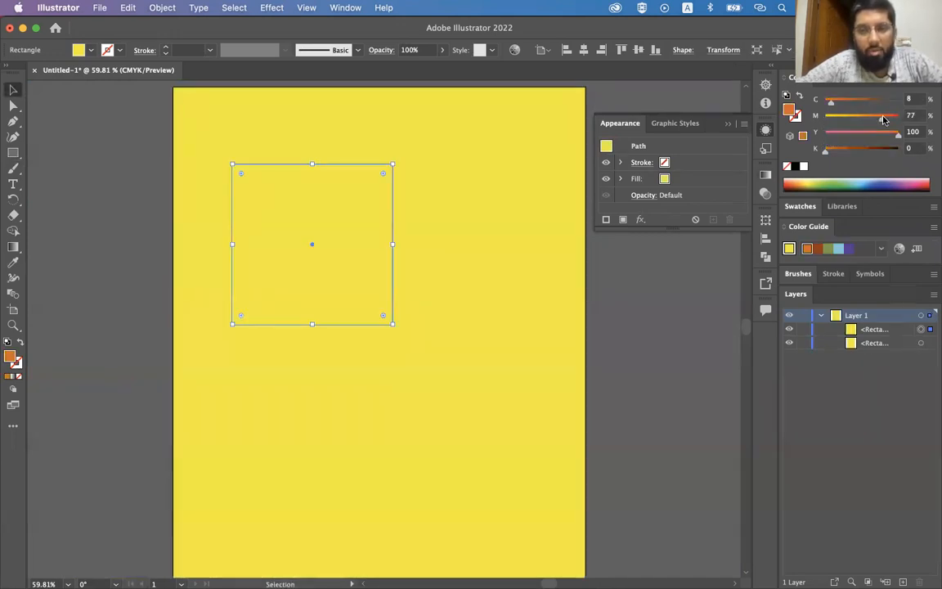
Fill the square with red by raising magenta to 100%, and place a copy diagonally below it so the two overlap
drag(884, 121, 899, 121)
drag(332, 247, 366, 267)
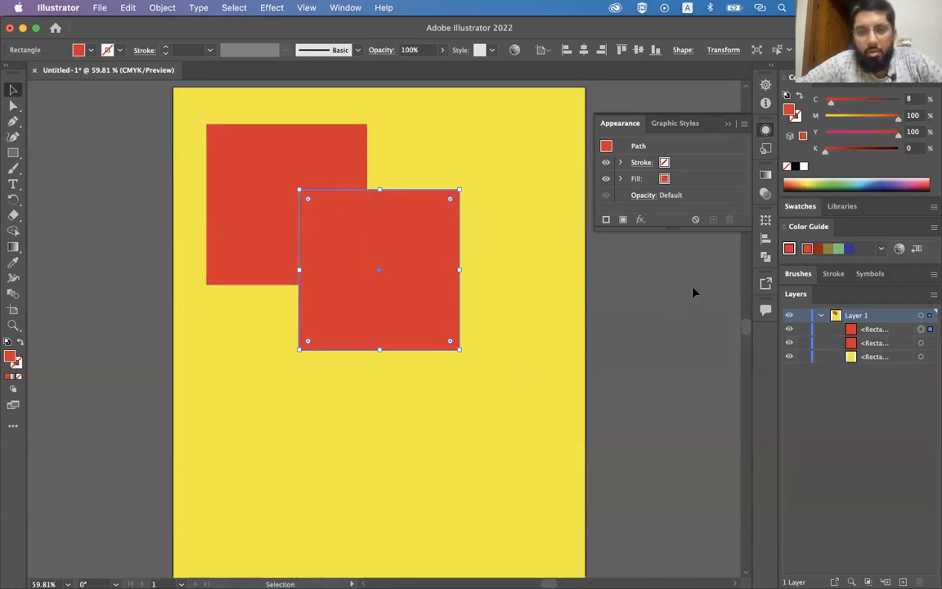
click(766, 135)
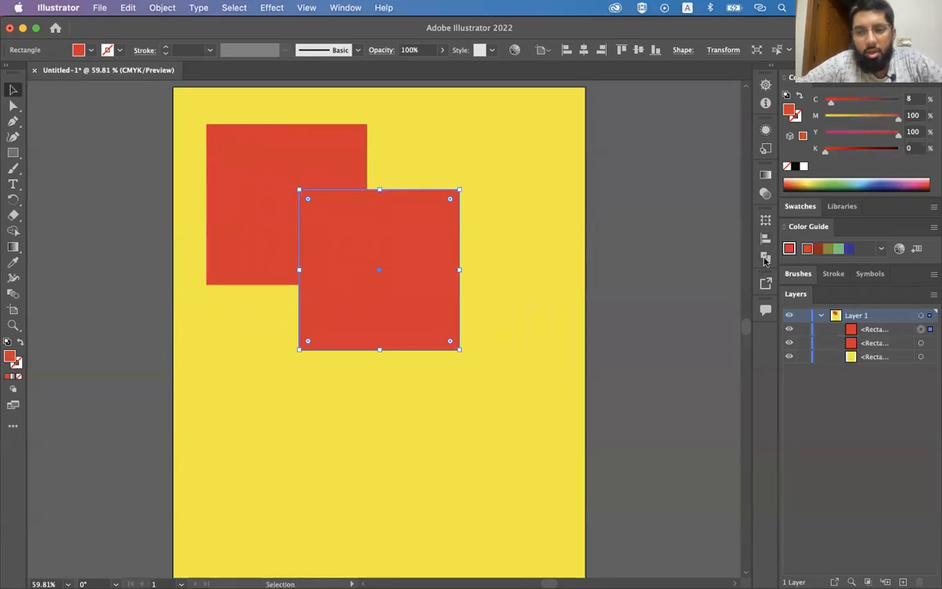
Try uniting the two overlapping red squares with Pathfinder Unite and undo it
click(764, 258)
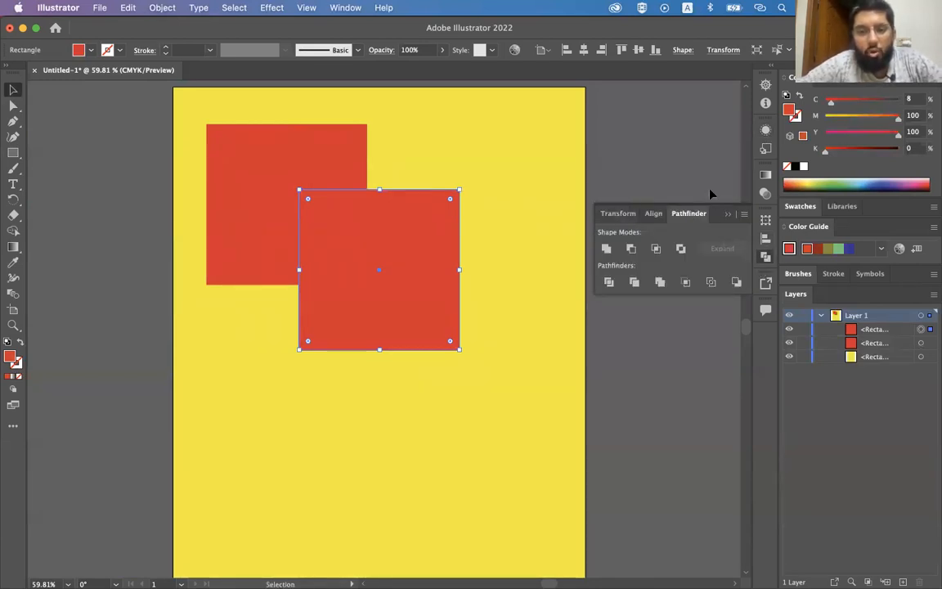
shift+click(346, 154)
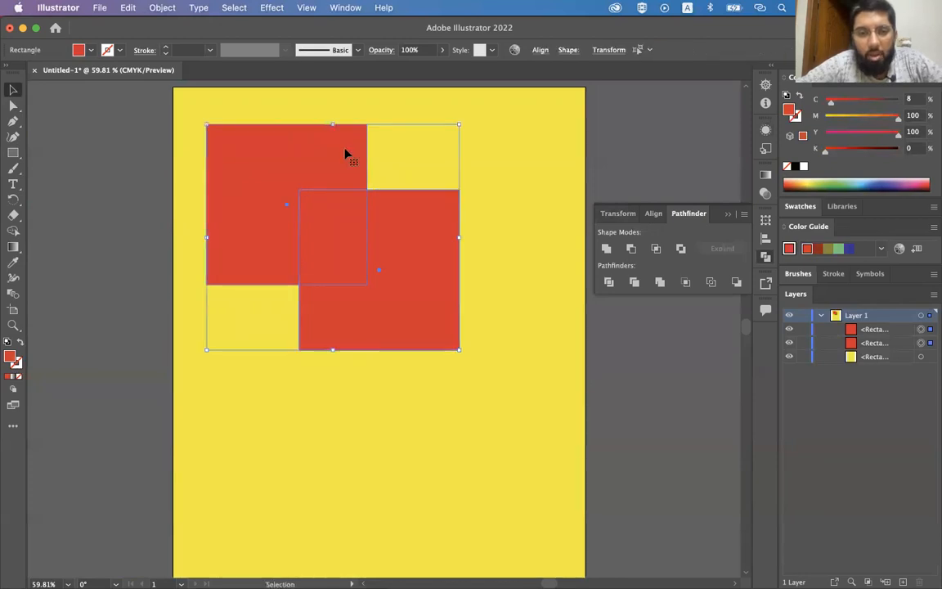
click(605, 250)
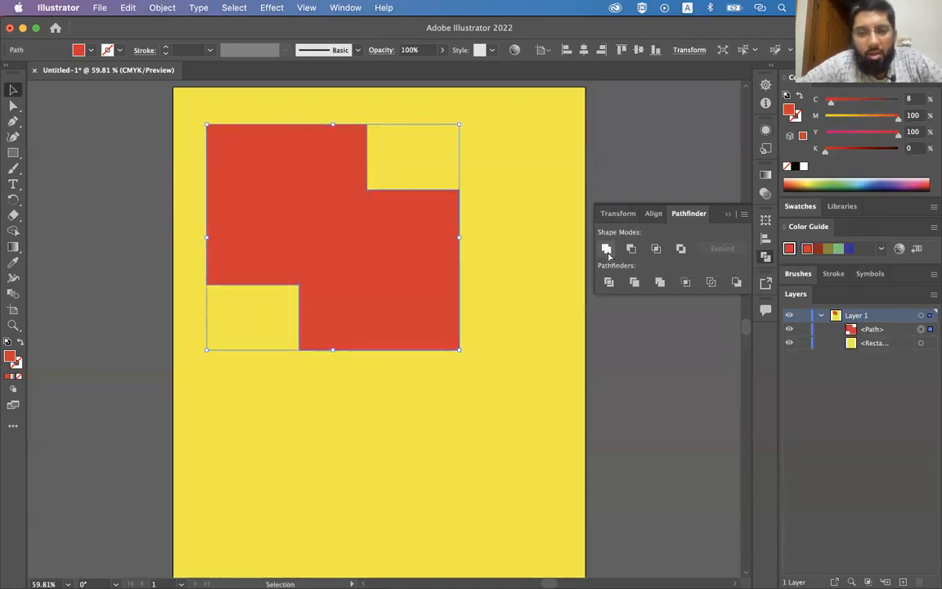
key(super+z)
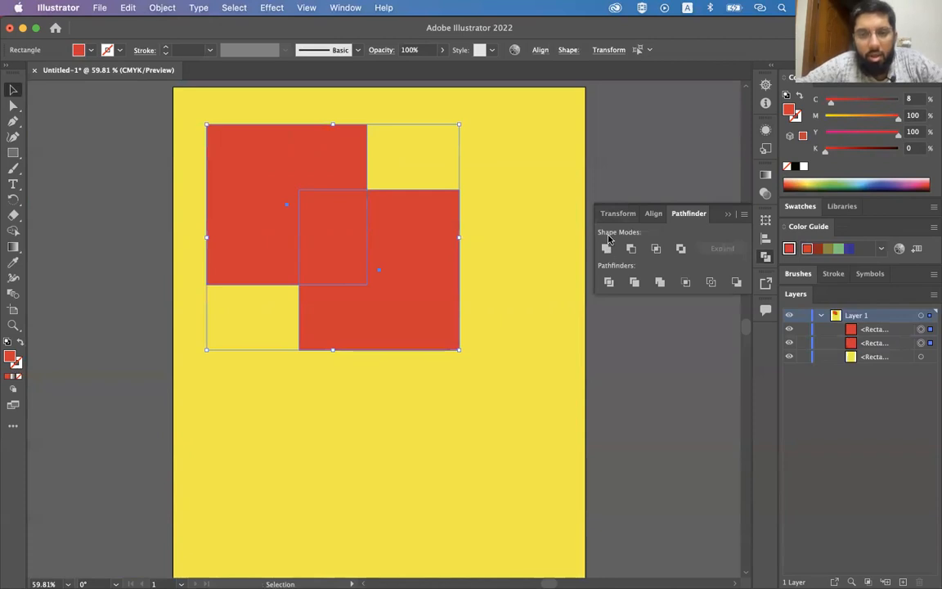
Reopen the Pathfinder options and float them over the upper-right part of the page
click(689, 213)
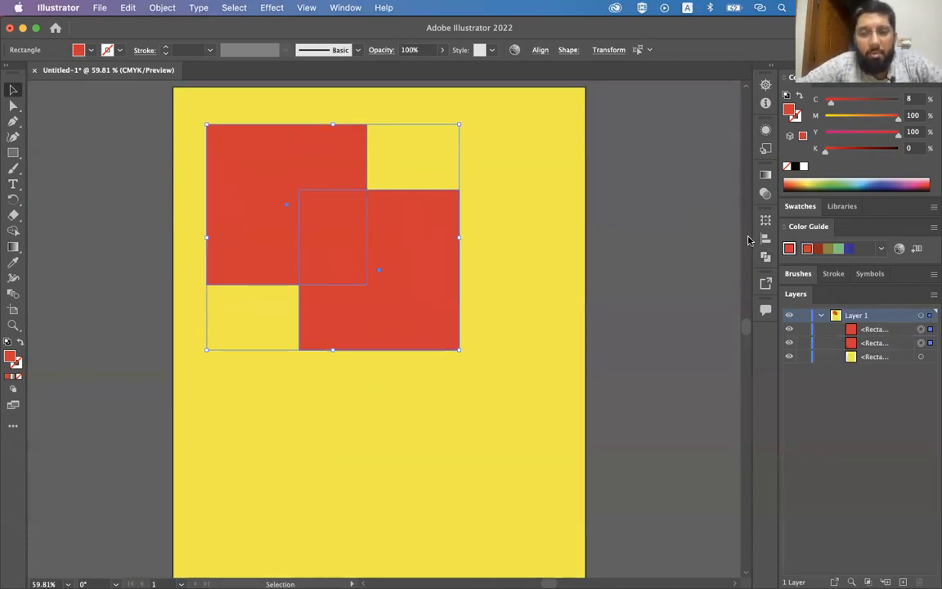
click(346, 7)
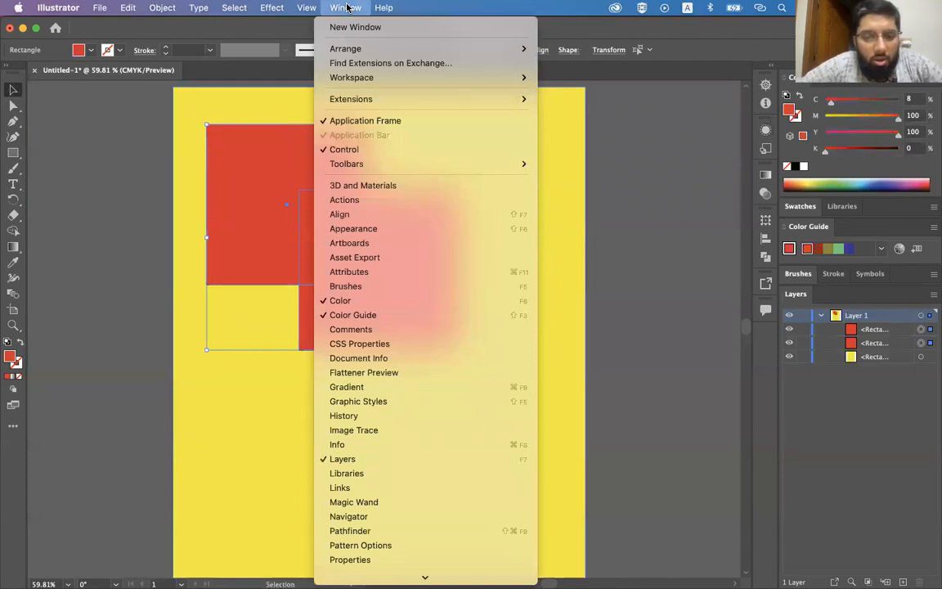
scroll(381, 386, down, 5)
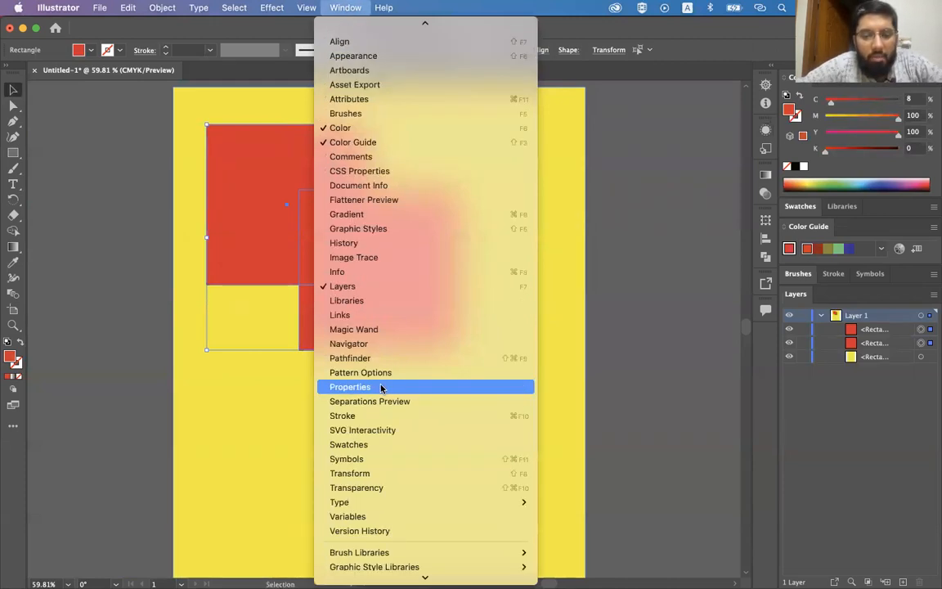
scroll(381, 386, down, 2)
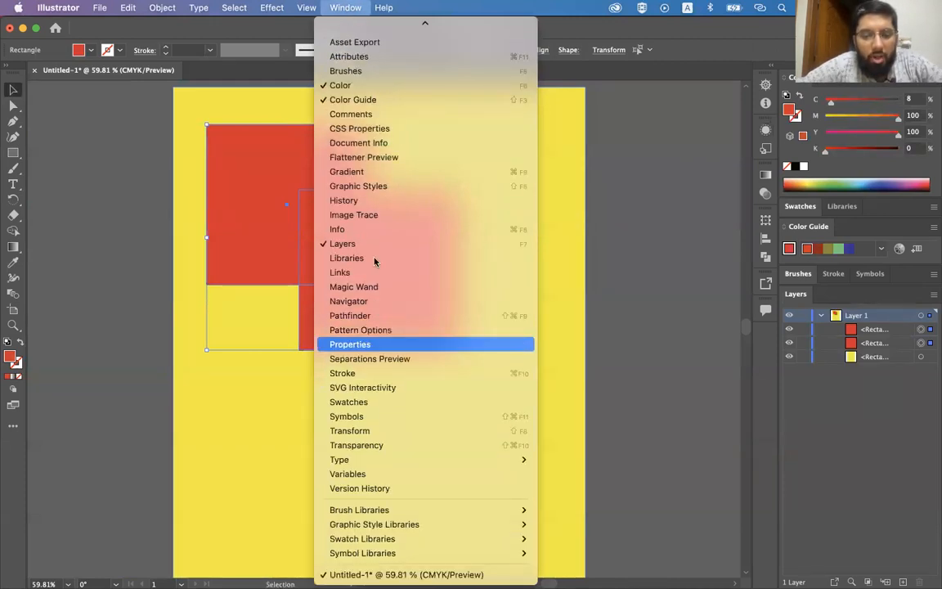
click(396, 321)
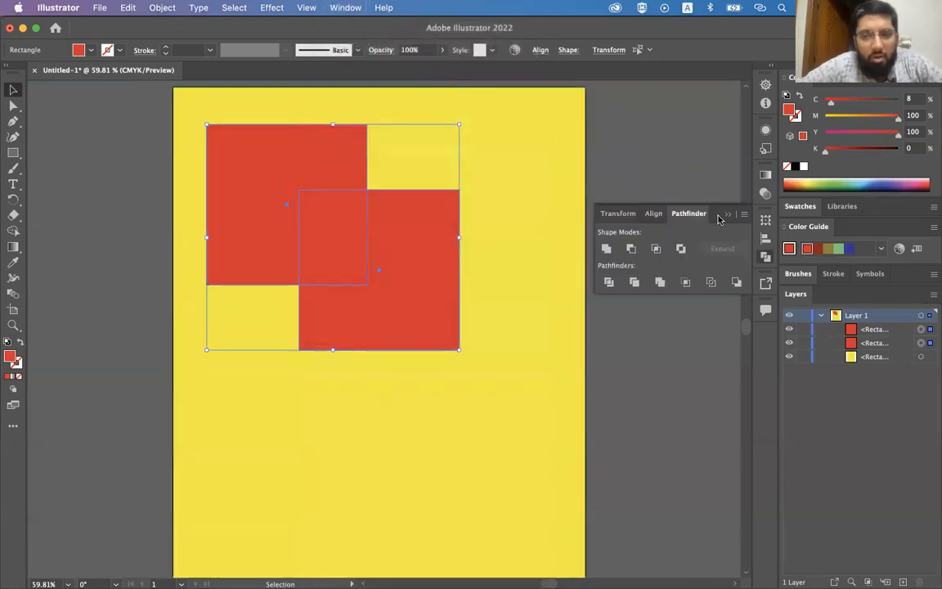
drag(718, 218, 644, 133)
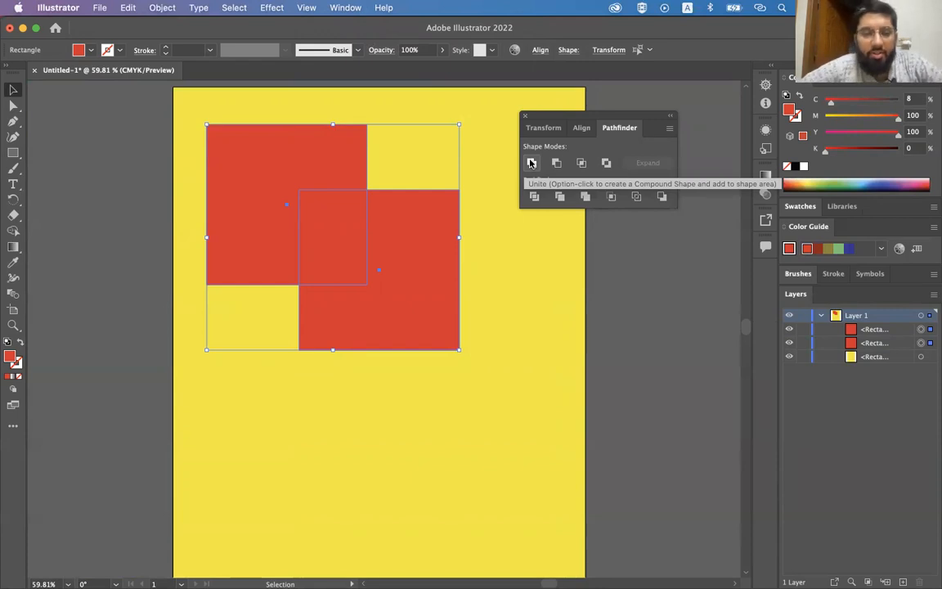
Recolor the front square from the color spectrum to purple, C 67.84, M 82.35, Y 0, K 0
click(517, 305)
click(409, 270)
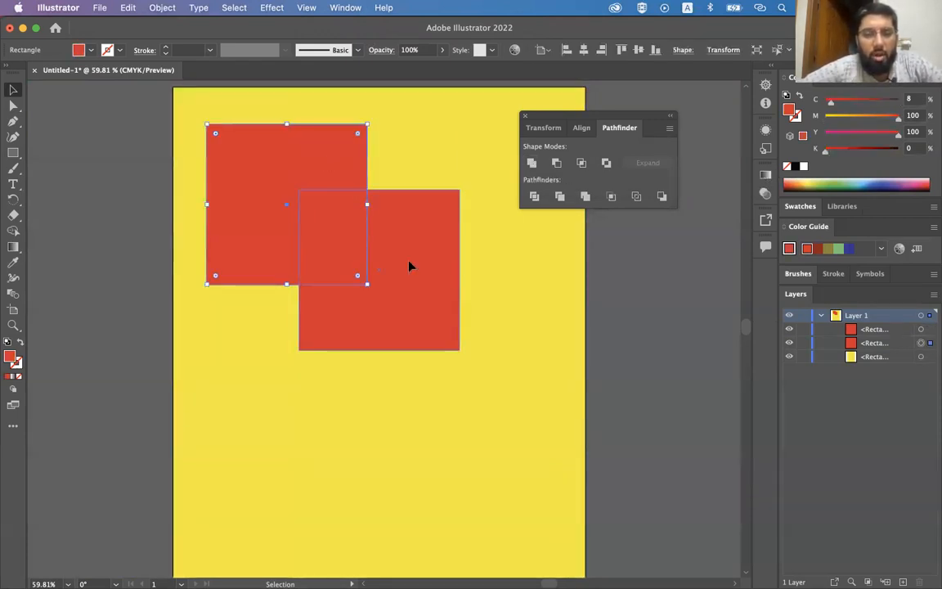
click(817, 187)
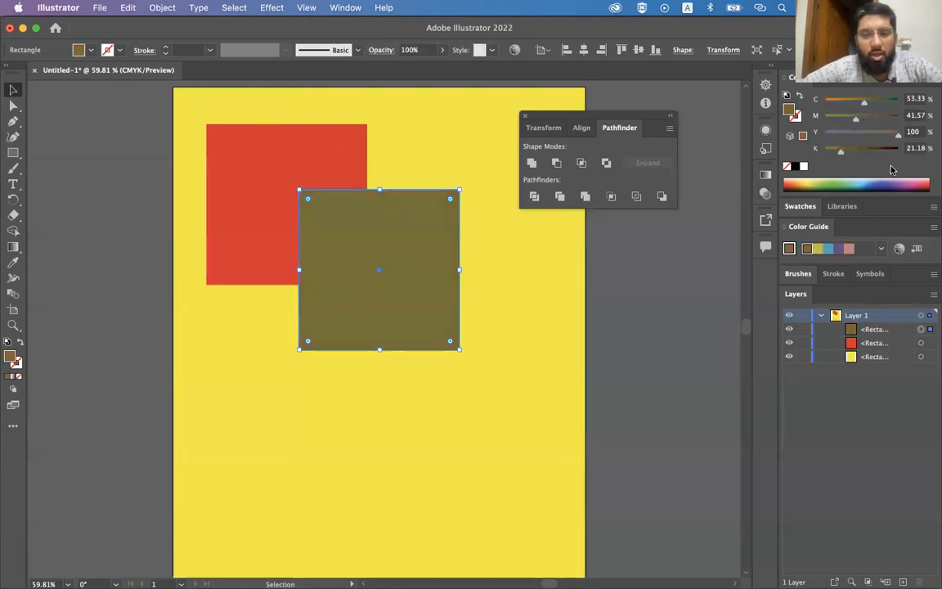
click(812, 177)
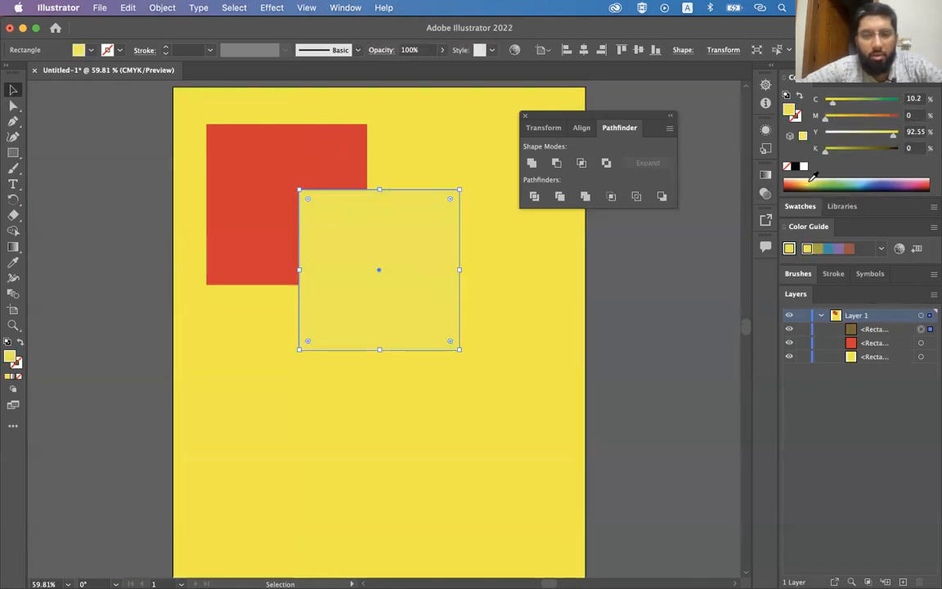
click(899, 183)
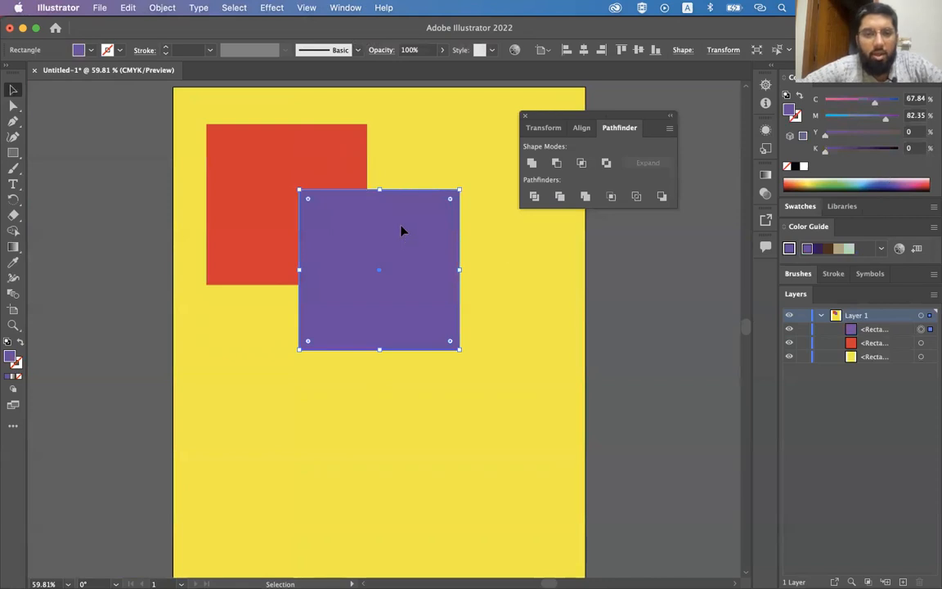
Select the red and purple squares together and unite them into a single purple shape
click(288, 141)
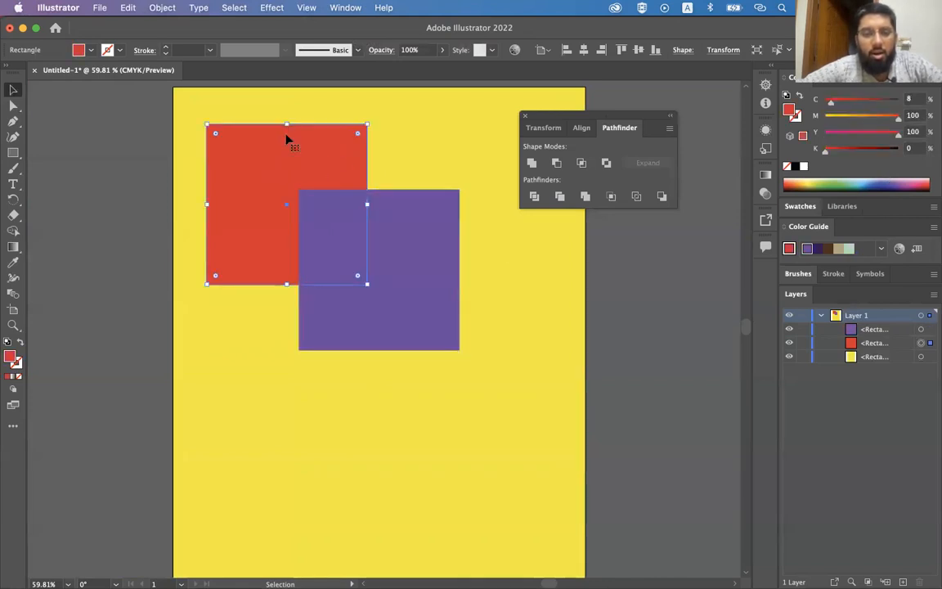
click(395, 215)
click(301, 162)
click(400, 233)
click(330, 185)
click(405, 237)
shift+click(343, 180)
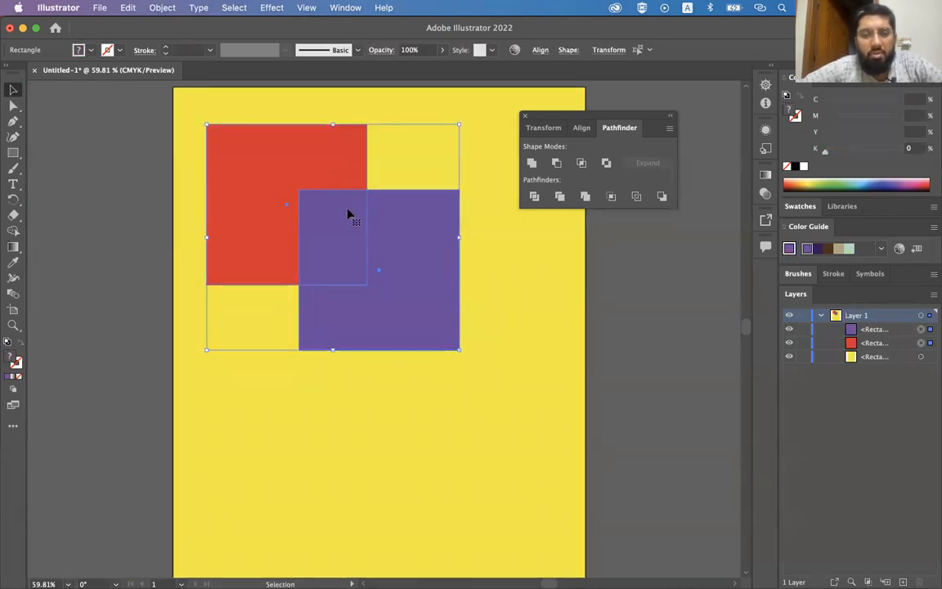
click(531, 163)
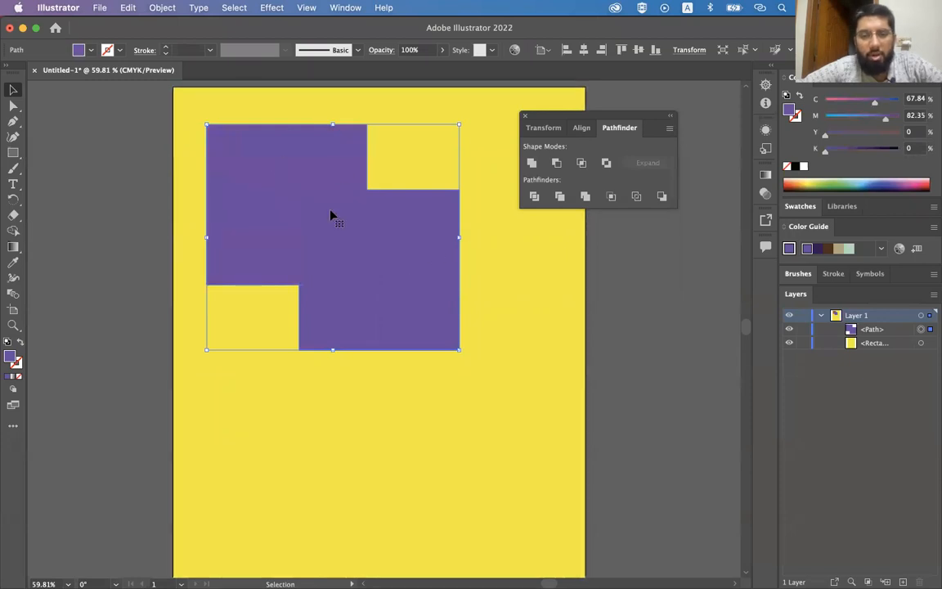
click(545, 328)
click(381, 271)
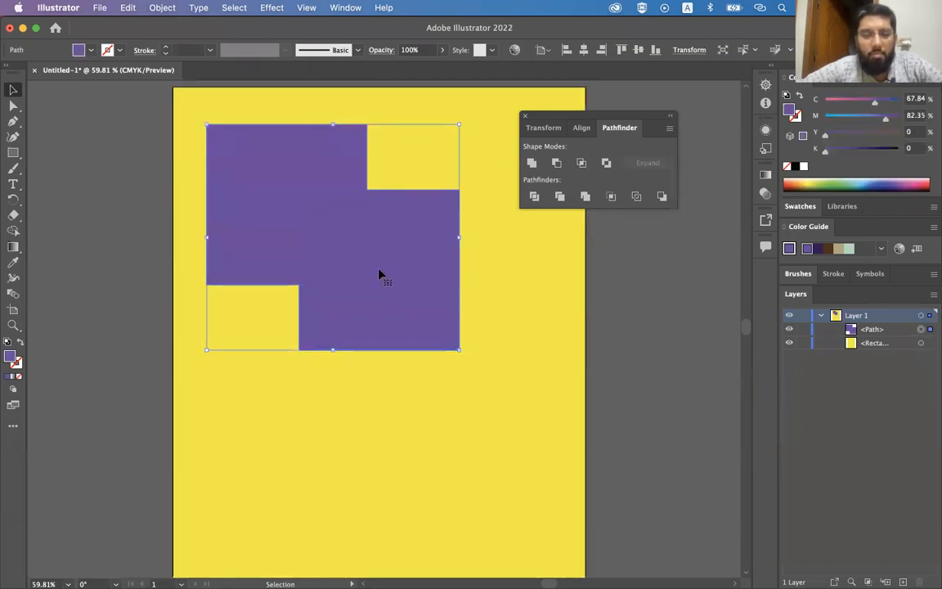
Move the united shape's upper inner corner point down into the shape and its lower inner corner point near the shape's upper-left corner
key(a)
click(368, 190)
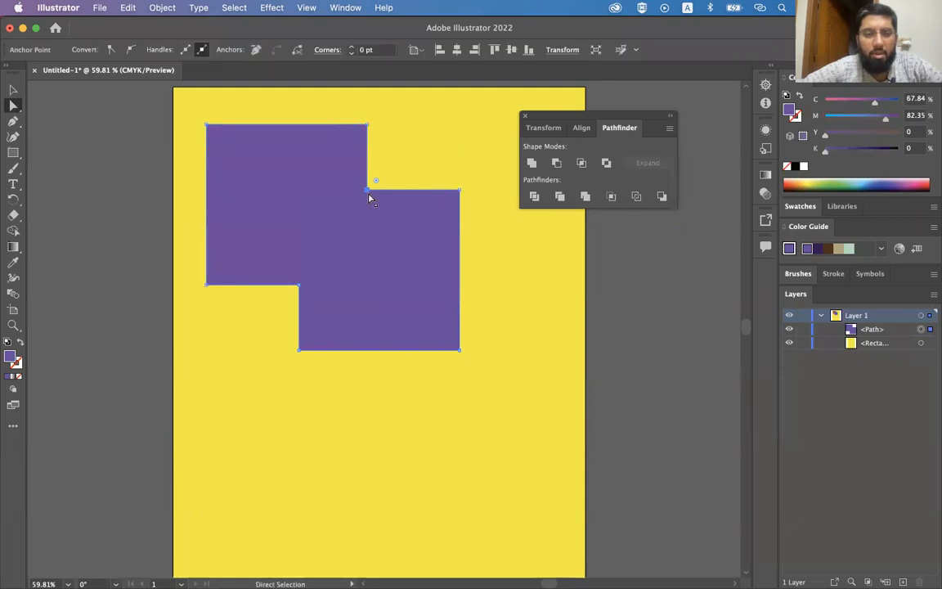
drag(406, 259, 405, 250)
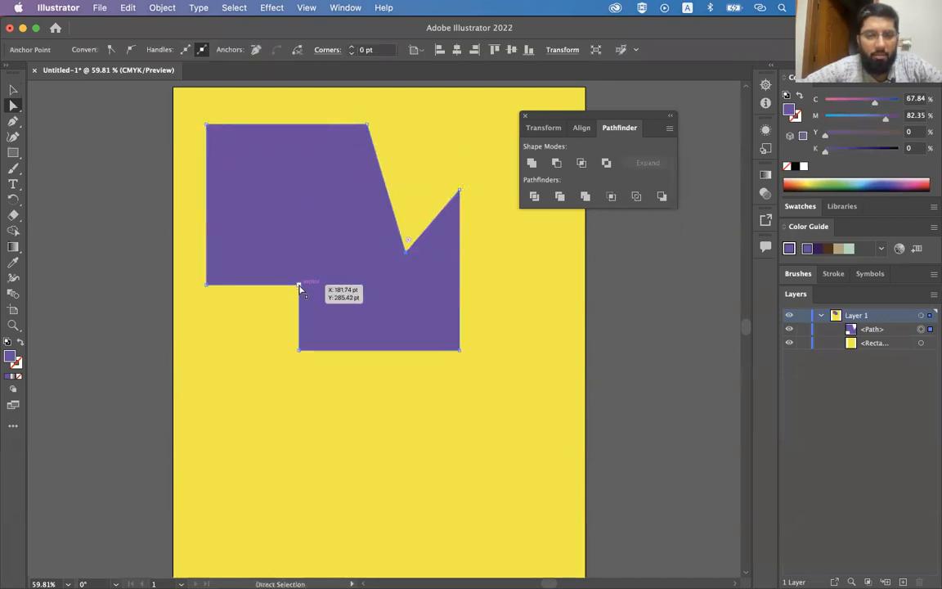
drag(298, 285, 237, 152)
Slide the shape's bottom-left corner point close to the bottom-right corner and pull the upper notch point far below the shape
drag(300, 351, 236, 350)
key(super+z)
drag(299, 352, 428, 344)
drag(407, 258, 274, 451)
click(678, 325)
key(v)
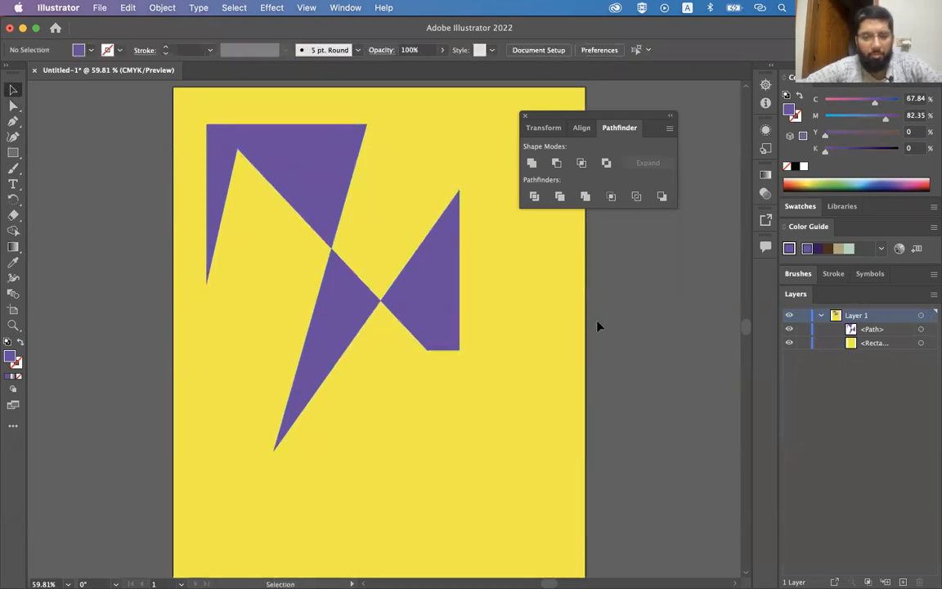
click(434, 312)
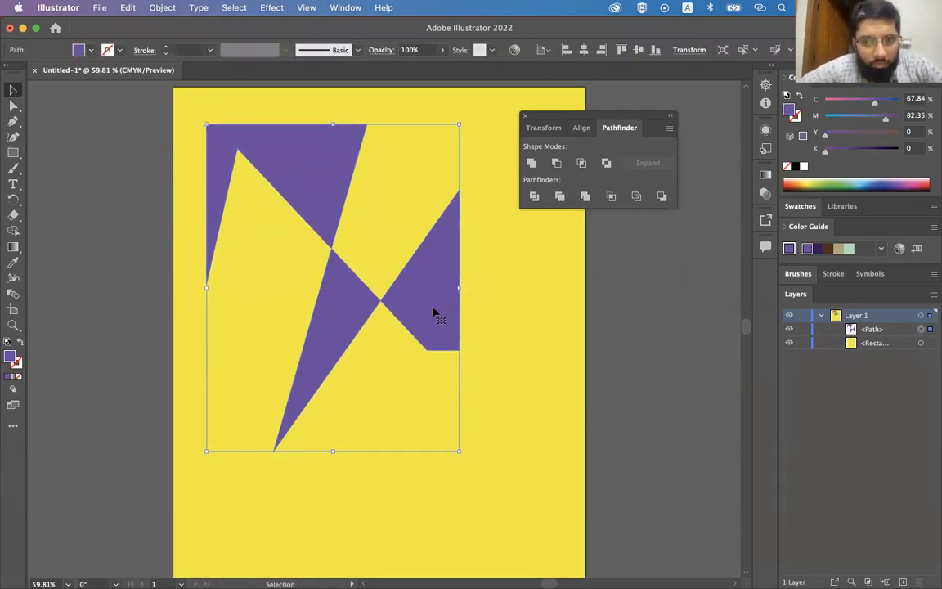
Undo the anchor point edits and the union to restore the separate red and purple squares
key(super+z)
key(super+z)
key(super+z)
key(super+z)
key(v)
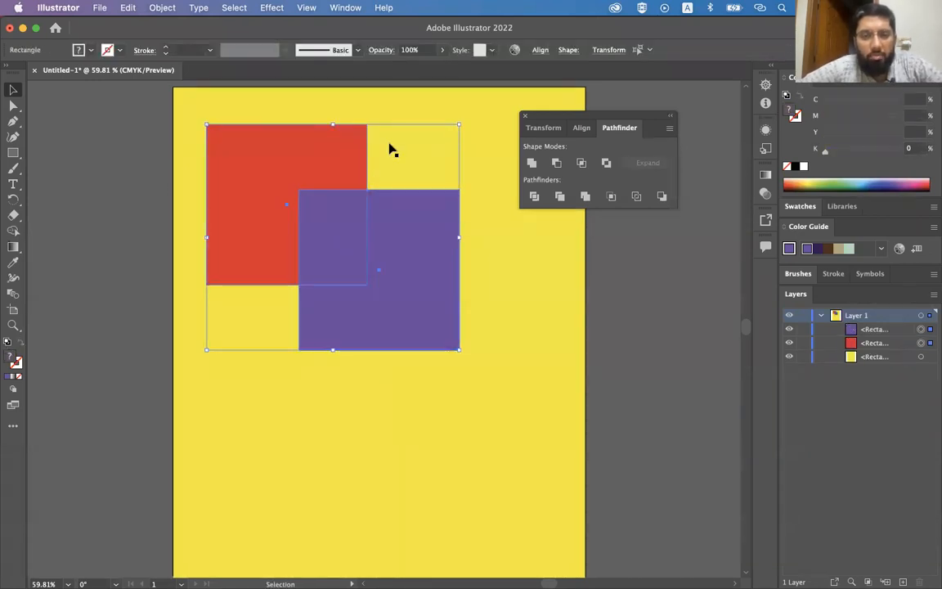
Select the red and purple squares and subtract the front purple square from the red one with Minus Front
click(390, 149)
click(296, 174)
shift+click(399, 238)
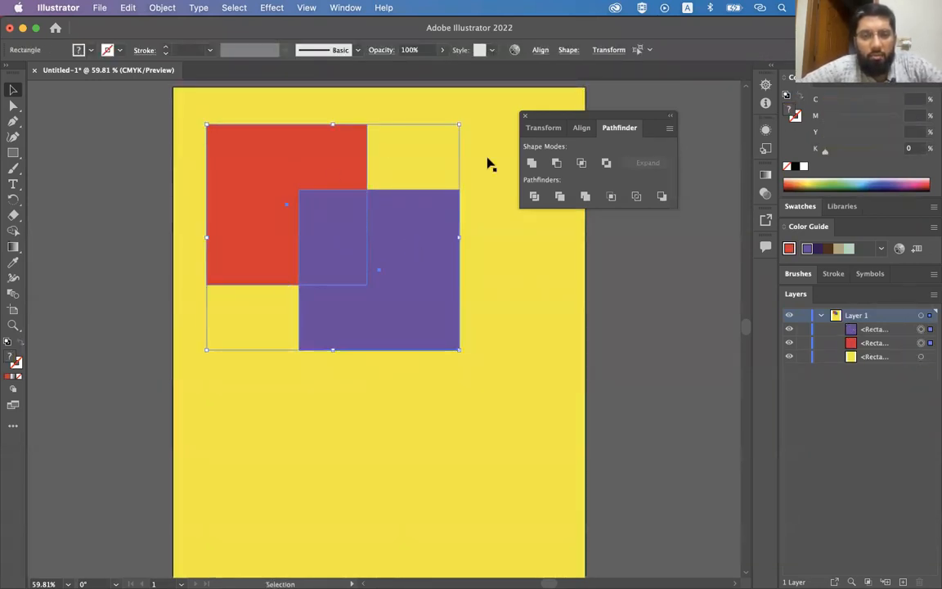
click(556, 164)
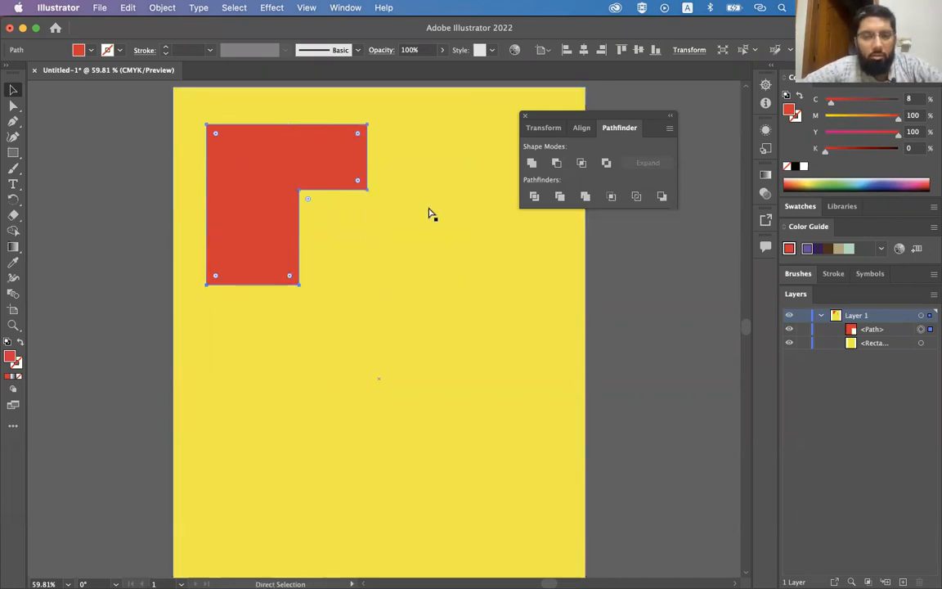
Undo the subtraction, reselect the purple and red squares, and intersect them so only their overlap is kept
key(super+z)
click(511, 237)
click(435, 240)
shift+click(341, 163)
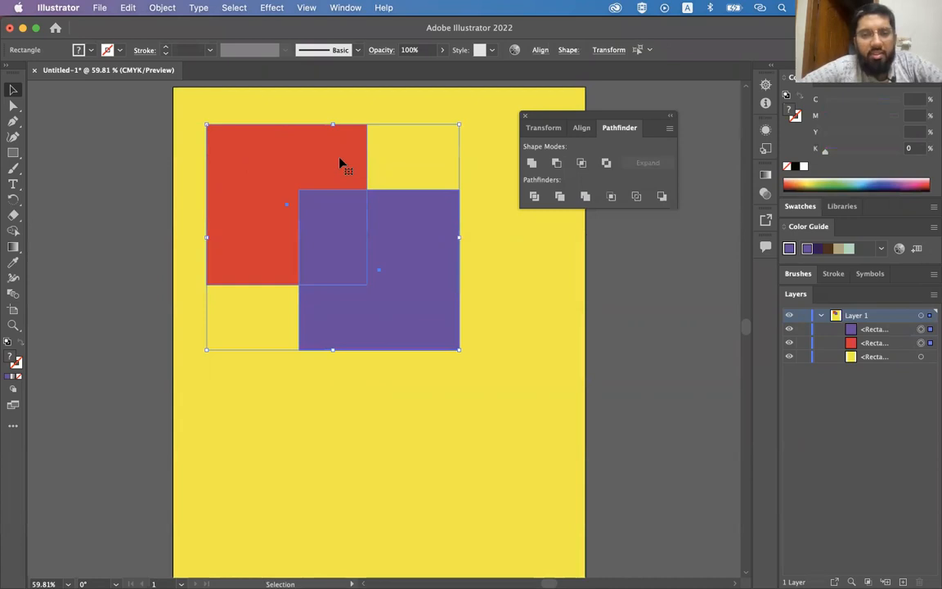
click(582, 163)
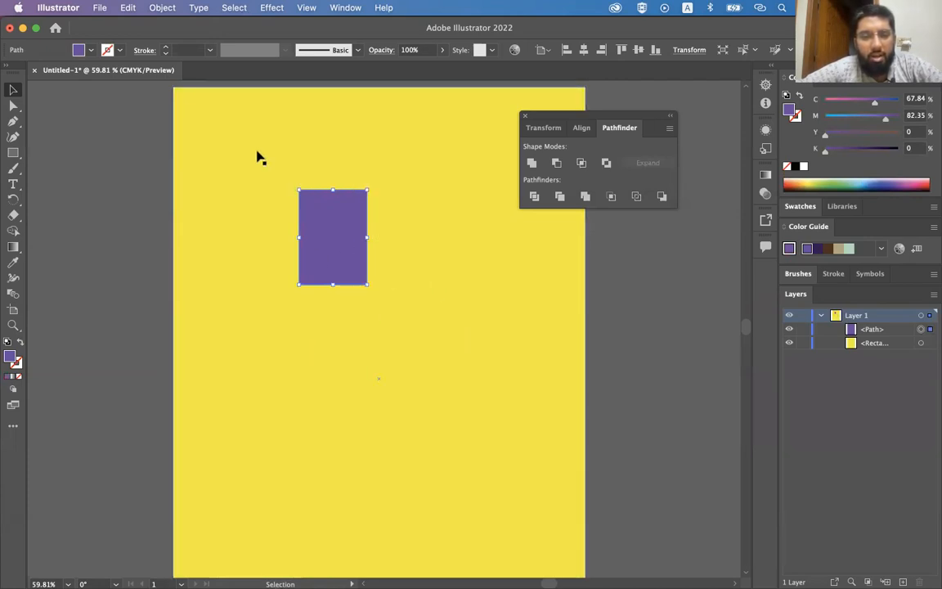
Undo the intersection, apply Intersect to both squares again, and select the overlap piece
key(super+z)
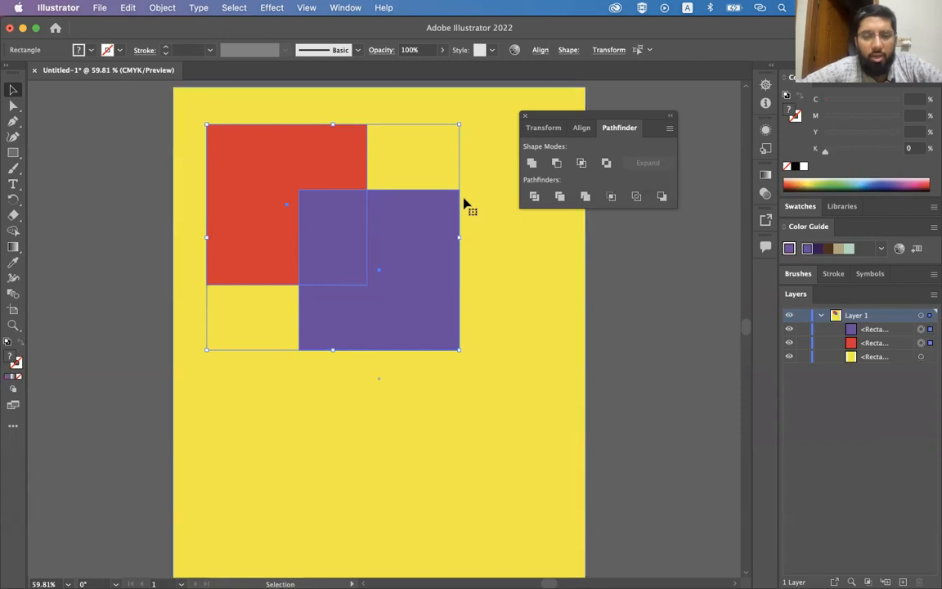
click(579, 162)
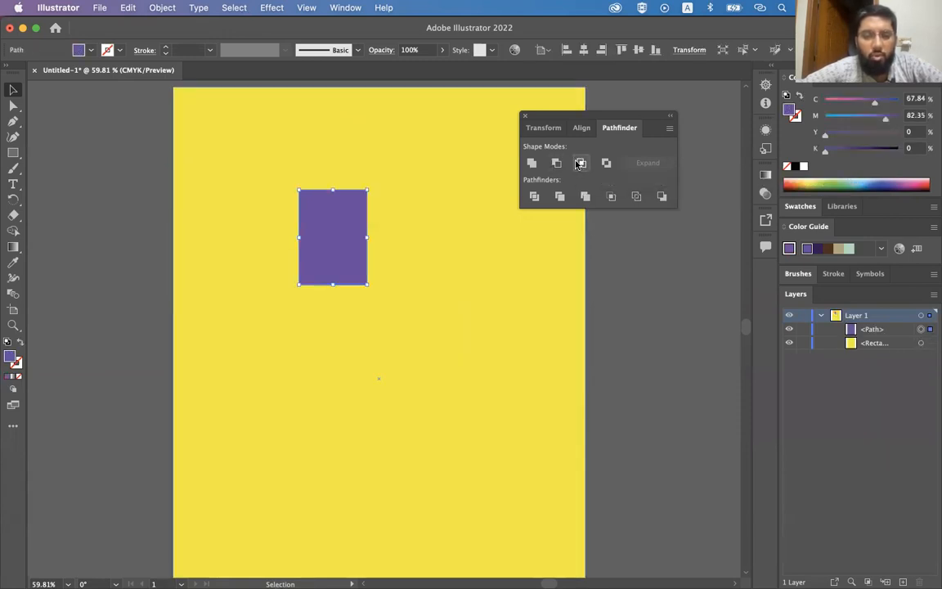
click(378, 218)
click(317, 224)
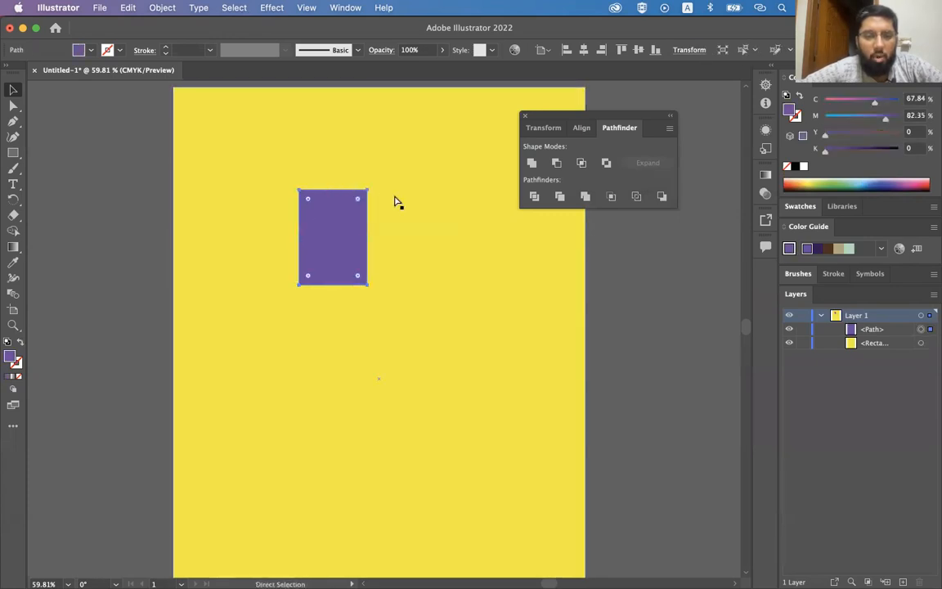
Undo the repeated intersection to bring back the two overlapping squares
key(super+z)
key(super+z)
key(super+shift+z)
key(super+z)
key(super+shift+z)
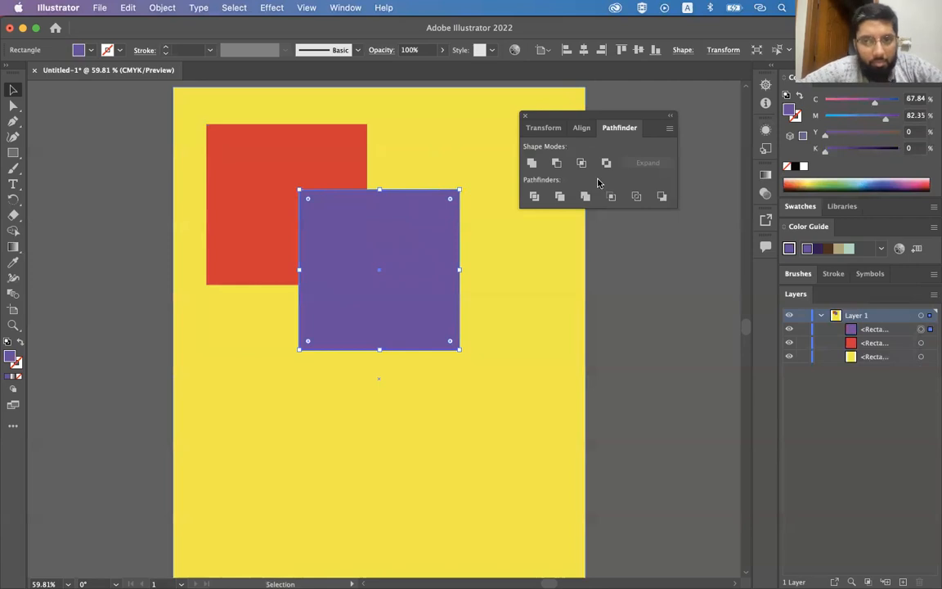
Select the red and purple squares together, exclude their overlapping area, and undo the exclusion
shift+click(372, 181)
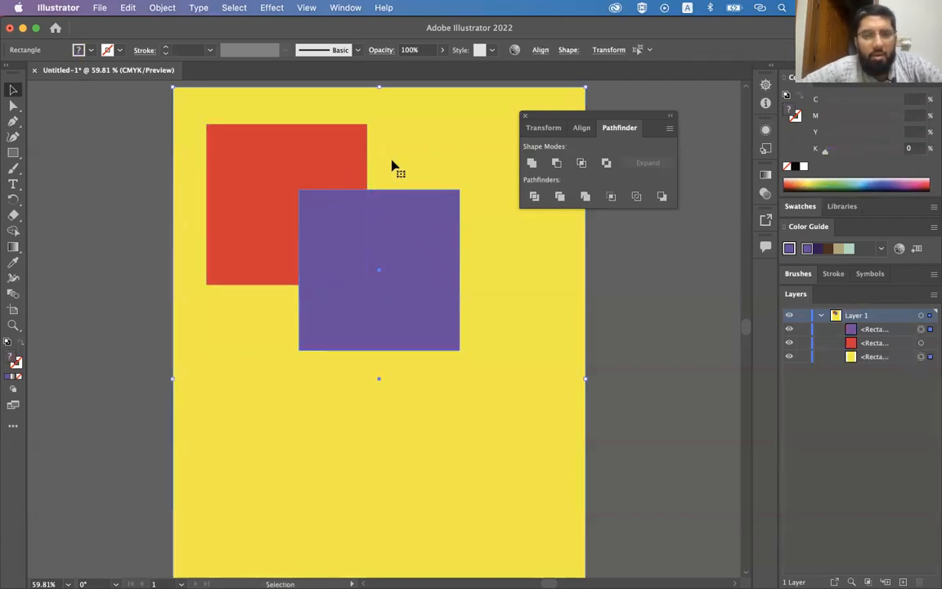
click(331, 179)
shift+click(361, 204)
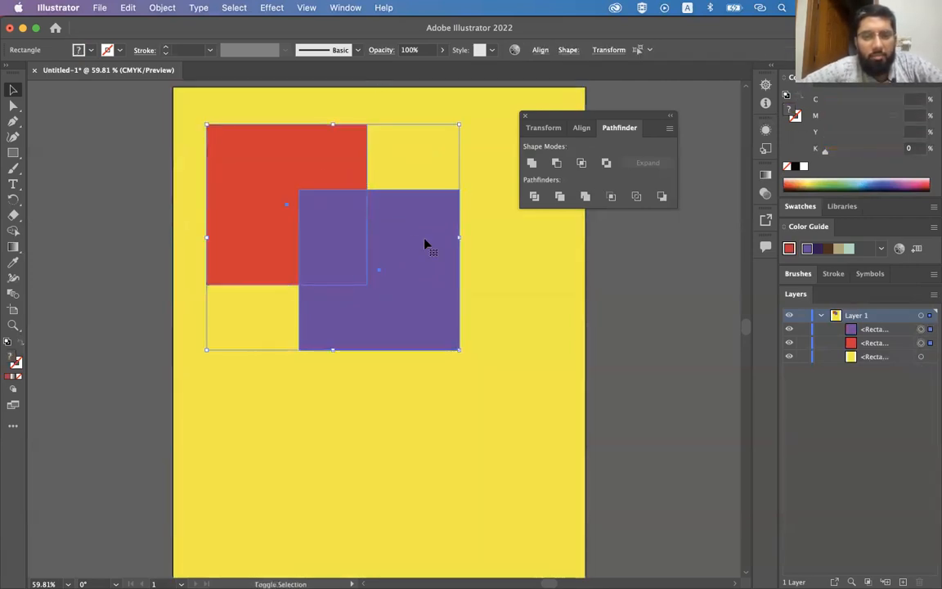
click(606, 163)
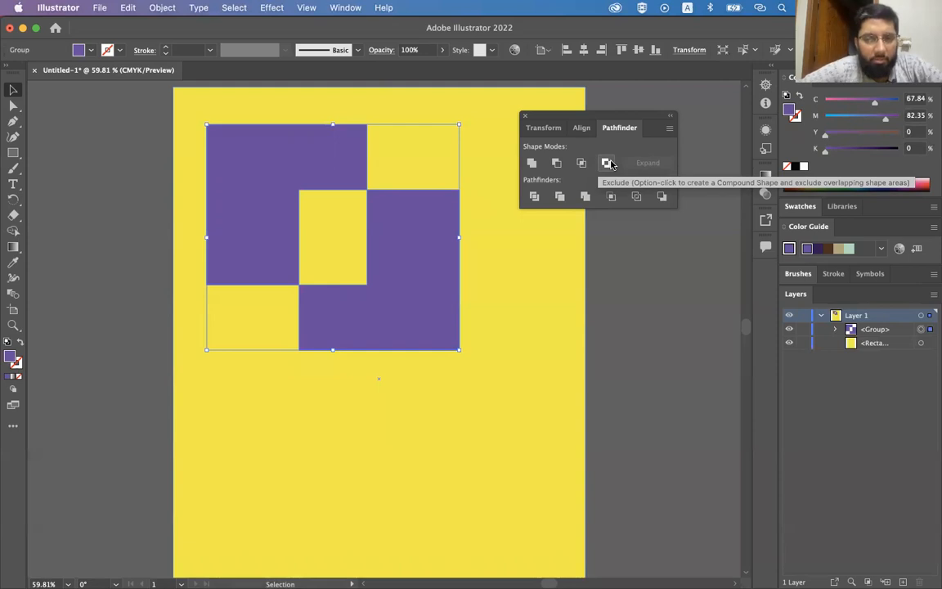
key(super+z)
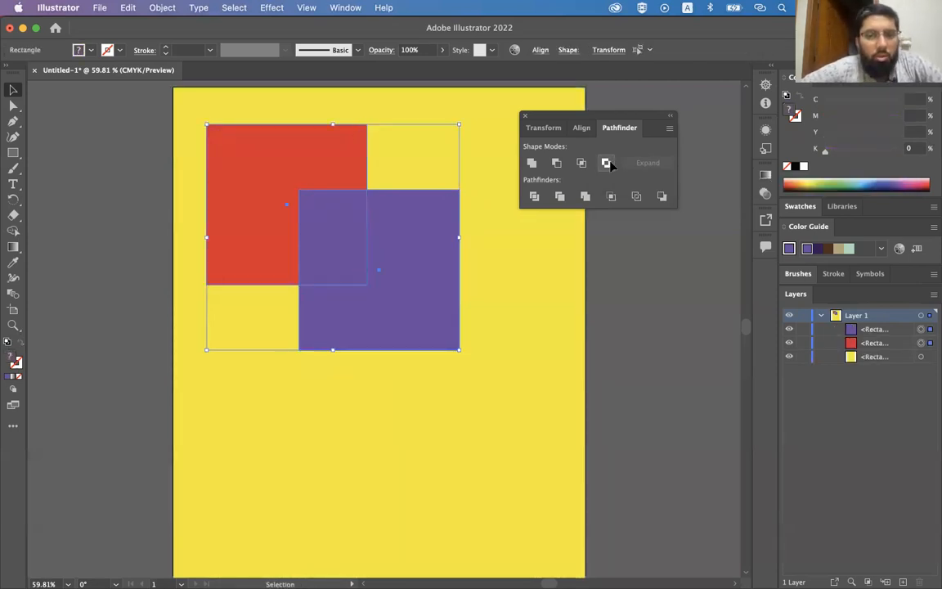
click(438, 564)
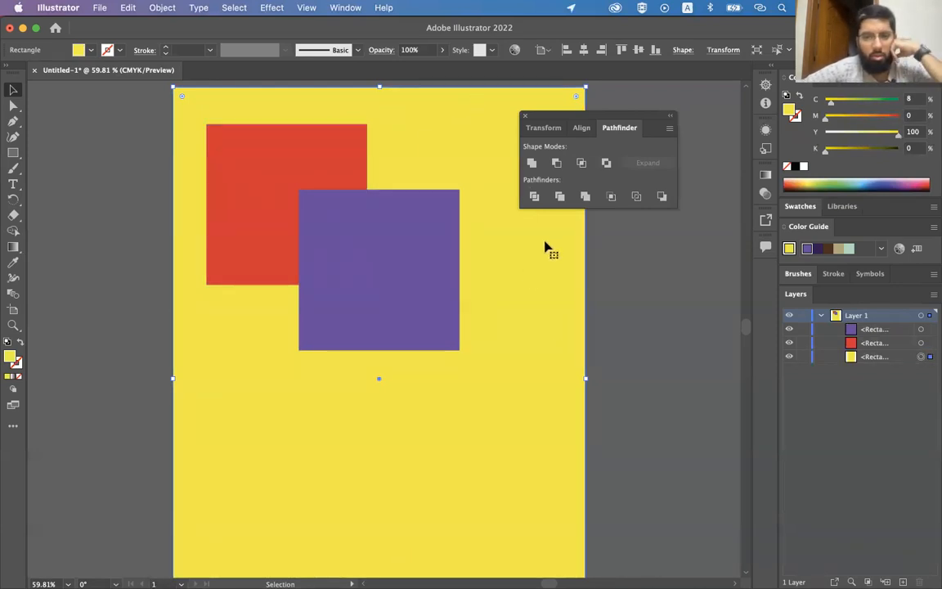
click(625, 228)
click(303, 8)
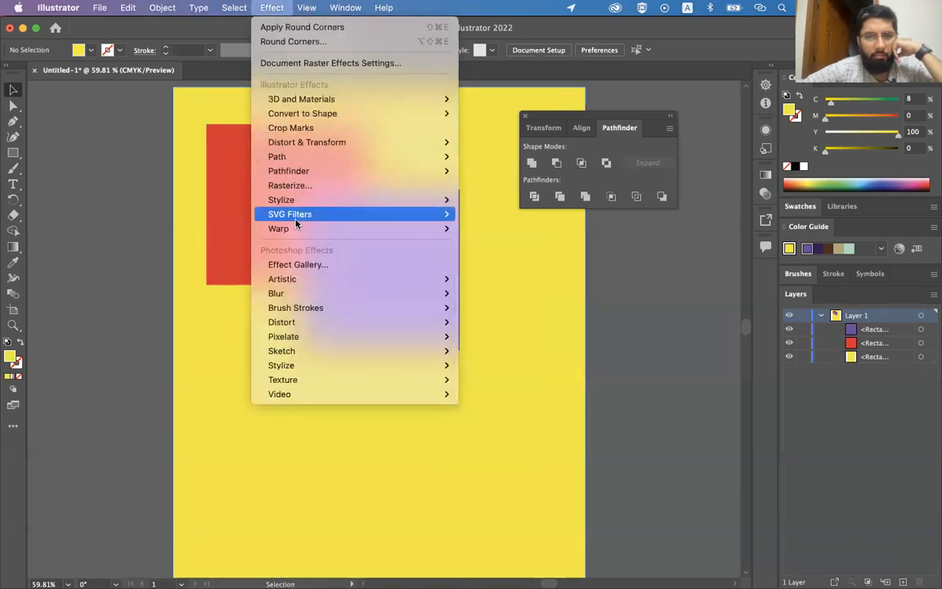
mouse_move(296, 221)
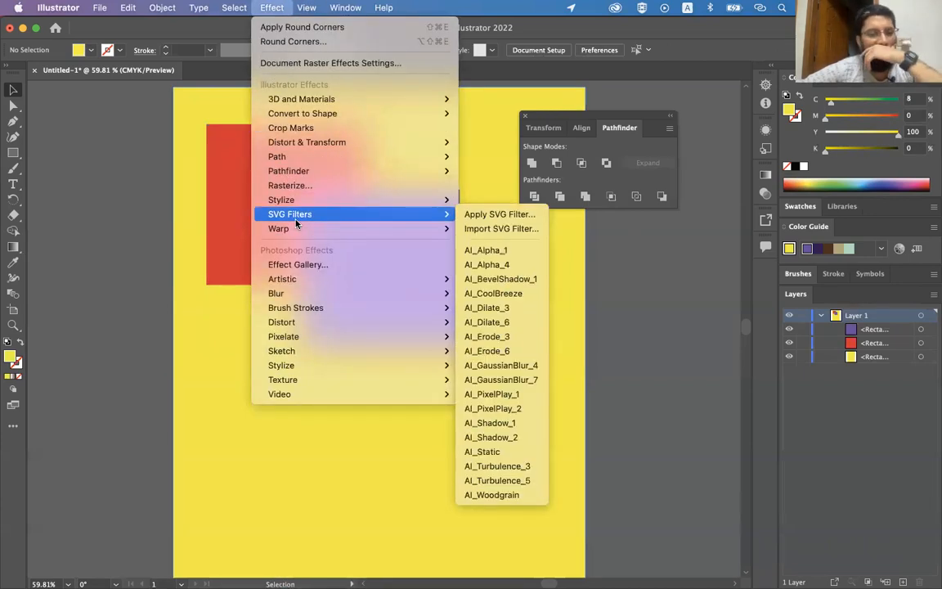
mouse_move(311, 175)
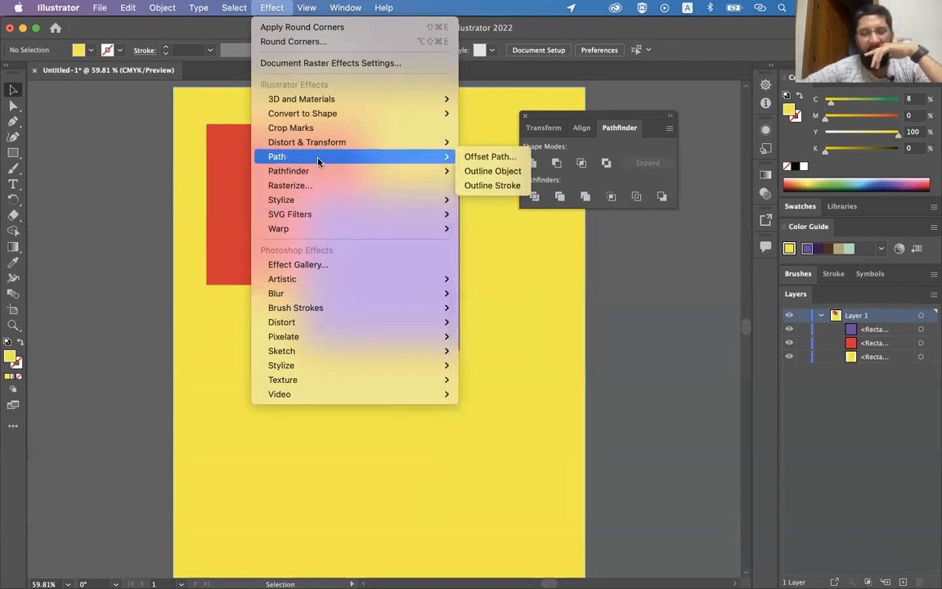
click(568, 398)
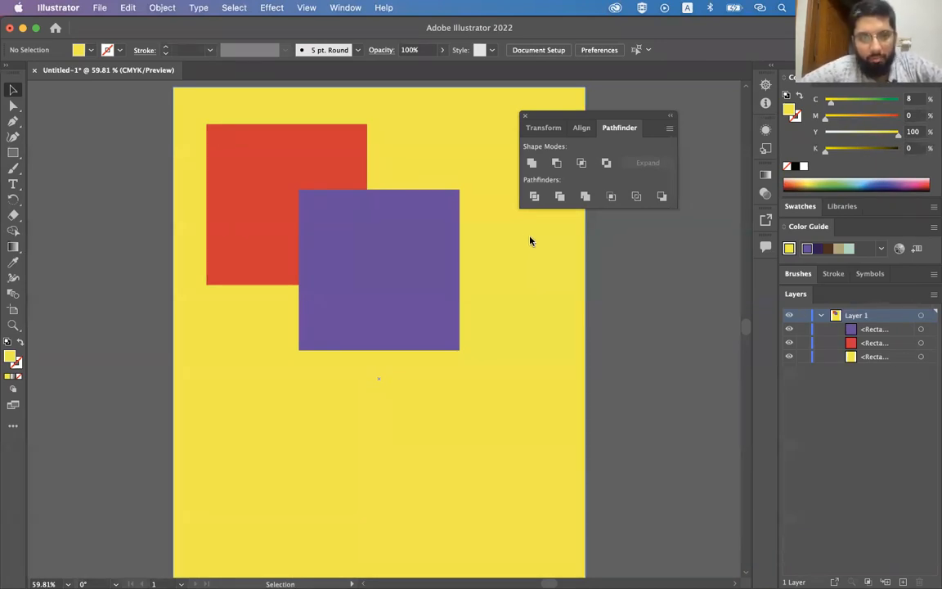
Delete the purple and red squares, leaving the yellow background rectangle
click(541, 294)
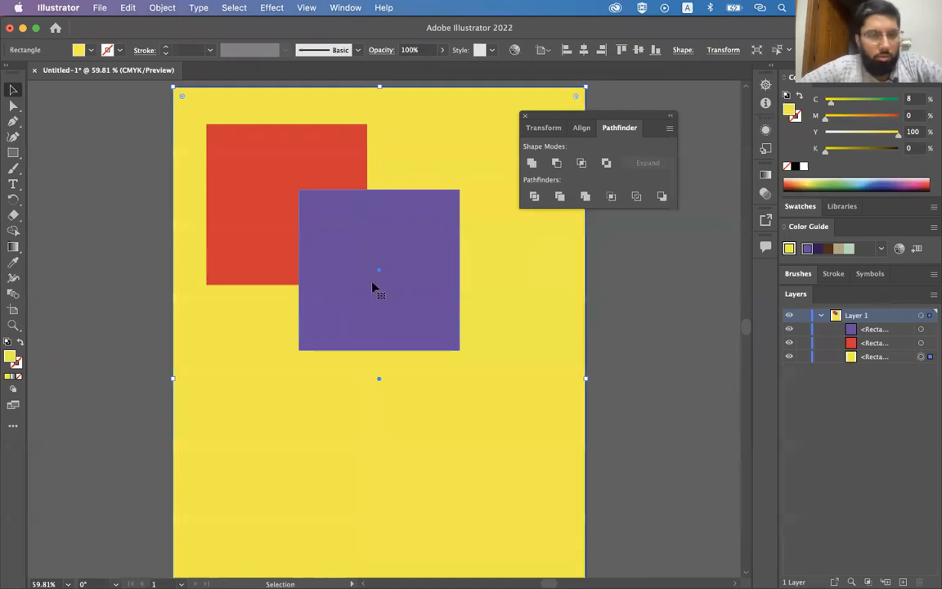
click(338, 248)
key(Delete)
click(329, 248)
key(Delete)
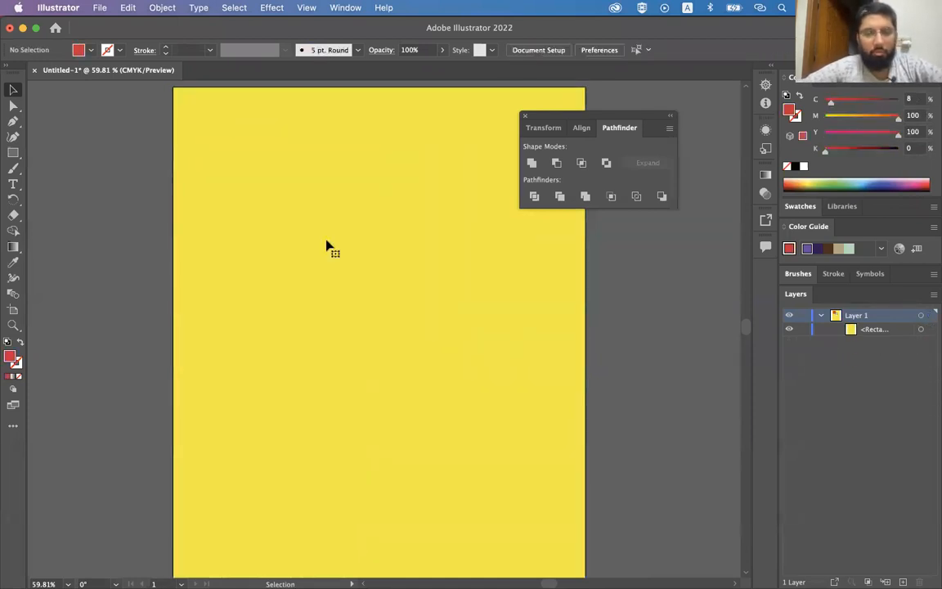
Add a point text reading "My name is" near the upper-left corner of the yellow artboard
scroll(327, 247, right, 3)
scroll(328, 247, right, 2)
scroll(327, 247, up, 2)
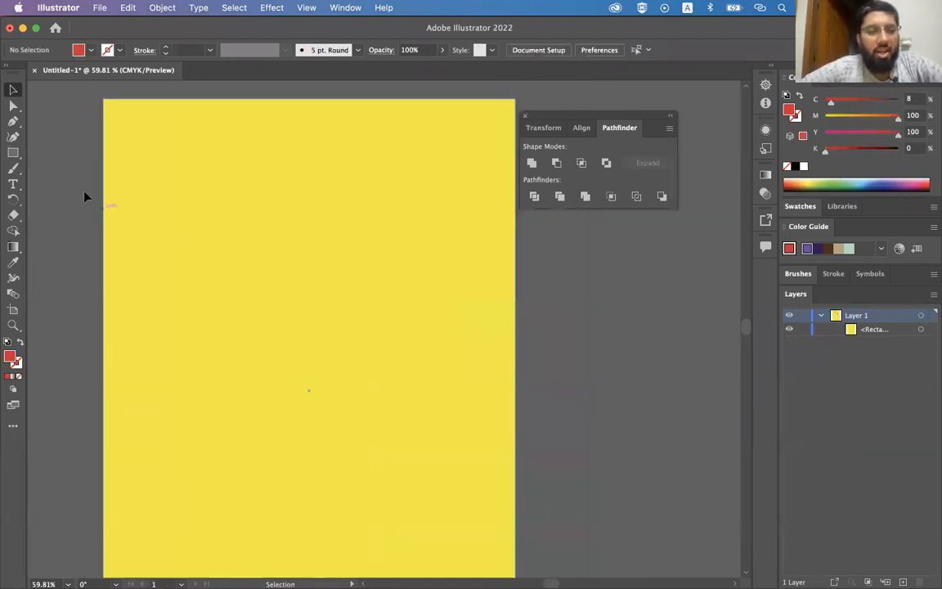
click(13, 184)
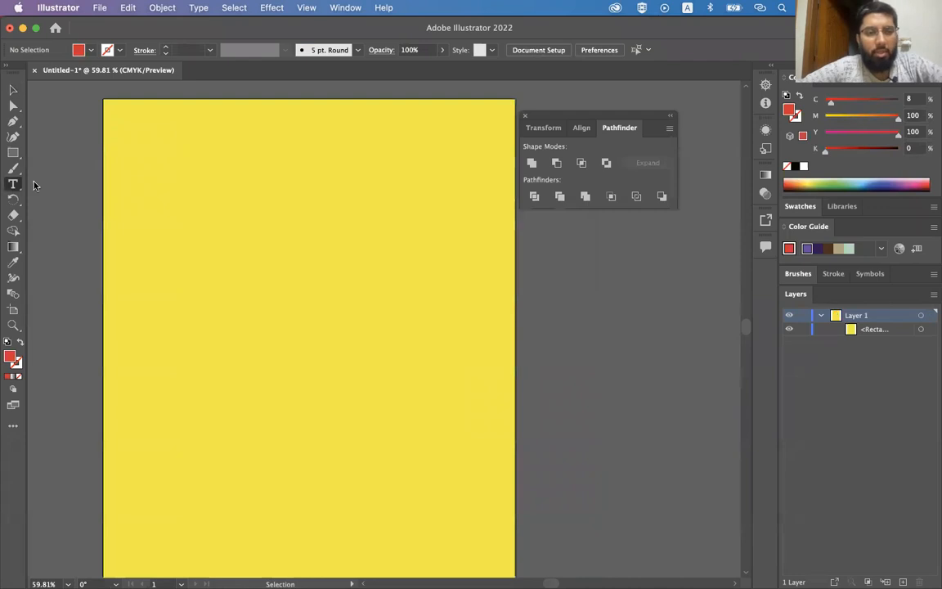
click(13, 91)
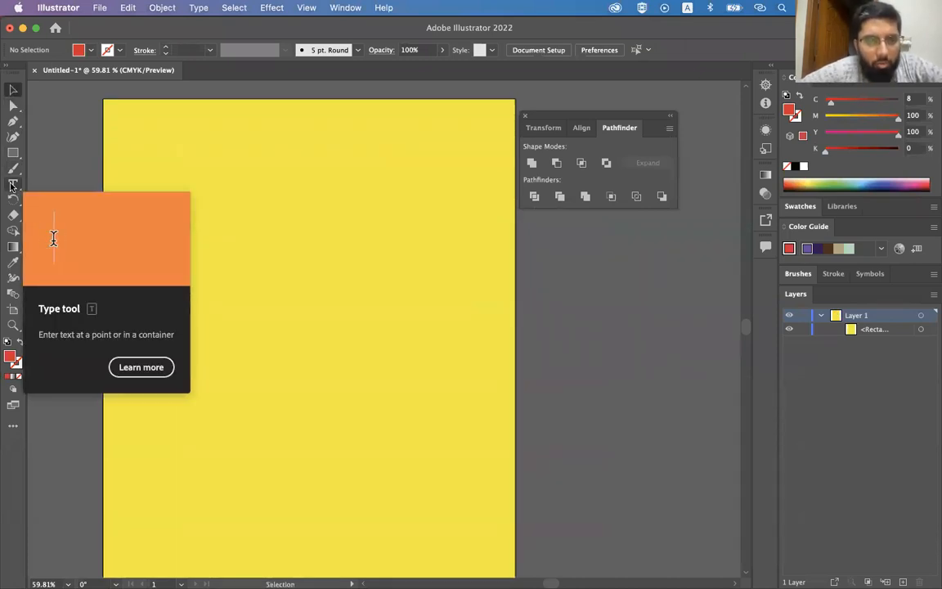
click(12, 186)
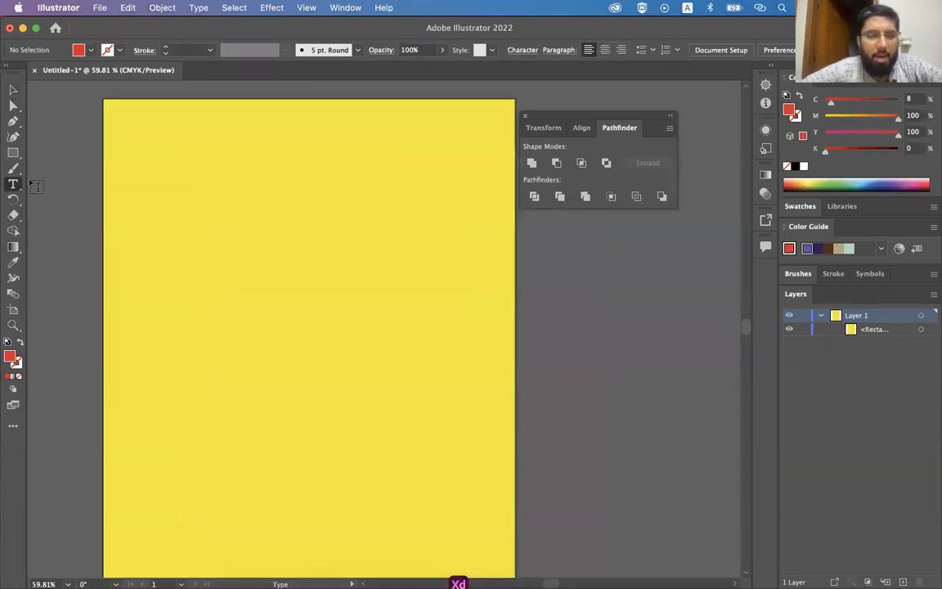
click(164, 140)
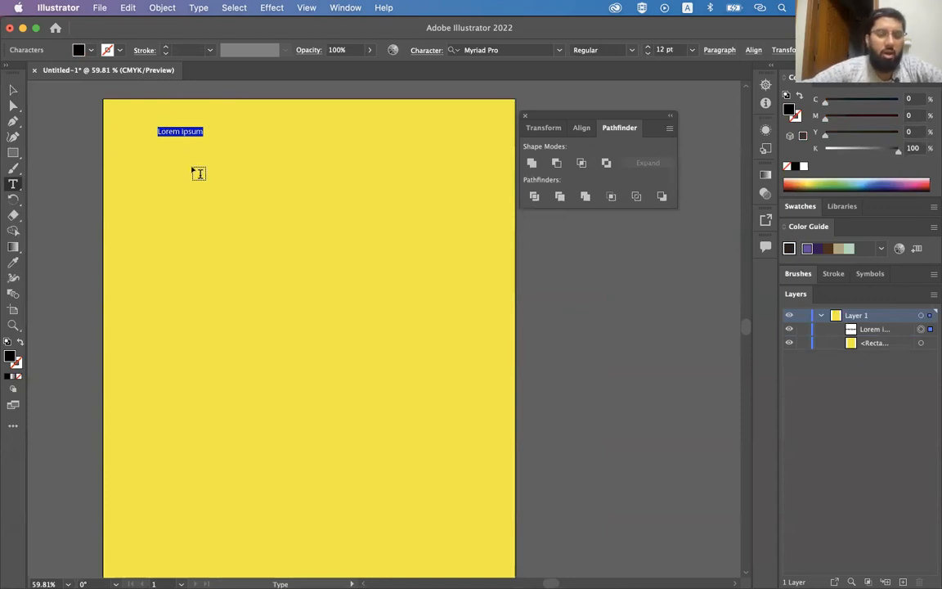
text(My)
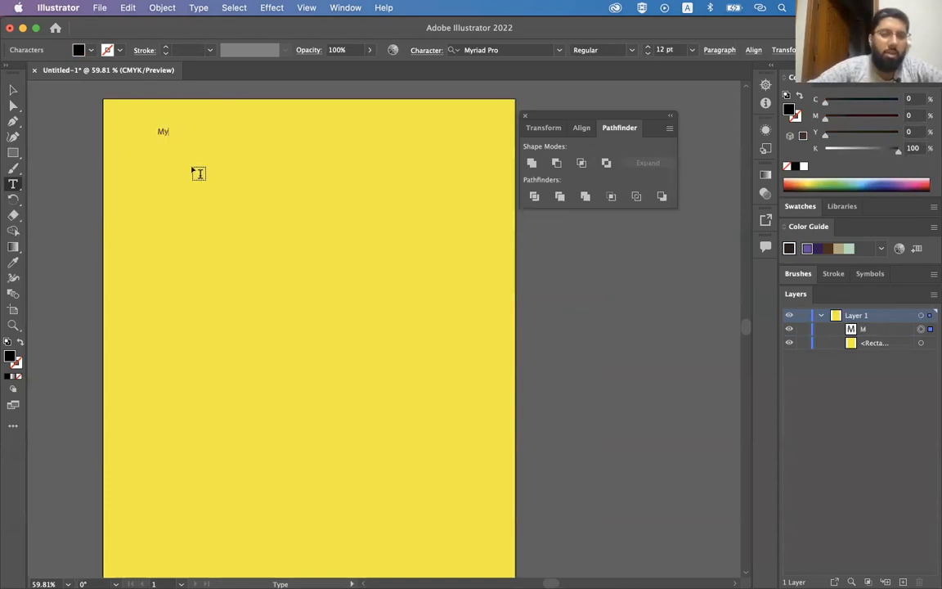
text( name)
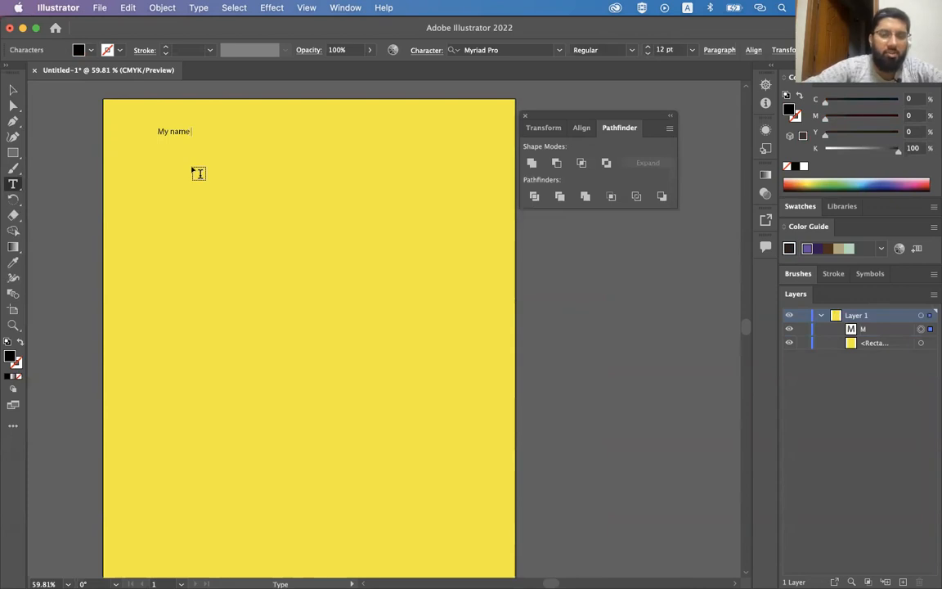
text( is)
key(Escape)
Duplicate the text line just below the original and replace the copy's wording with the person's full name
drag(190, 133, 190, 162)
triple_click(191, 162)
text(Owais )
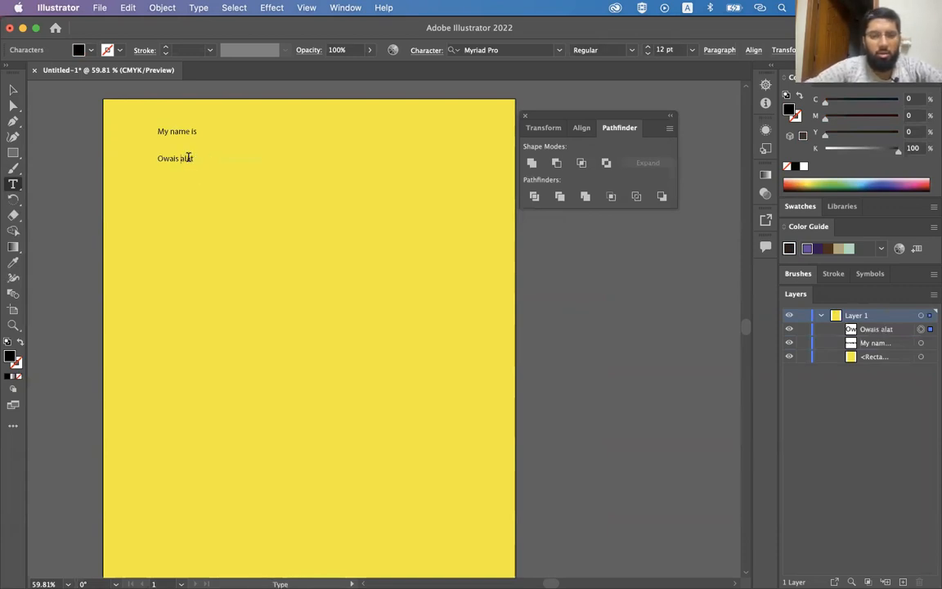
text(T)
key(Escape)
Enlarge both text lines, with "My name is" at about 30.26 pt and the name larger, and place "My name is" directly above the name
drag(197, 162, 230, 152)
click(194, 132)
shift+click(256, 187)
drag(256, 188, 262, 238)
click(283, 237)
click(237, 208)
drag(220, 187, 225, 194)
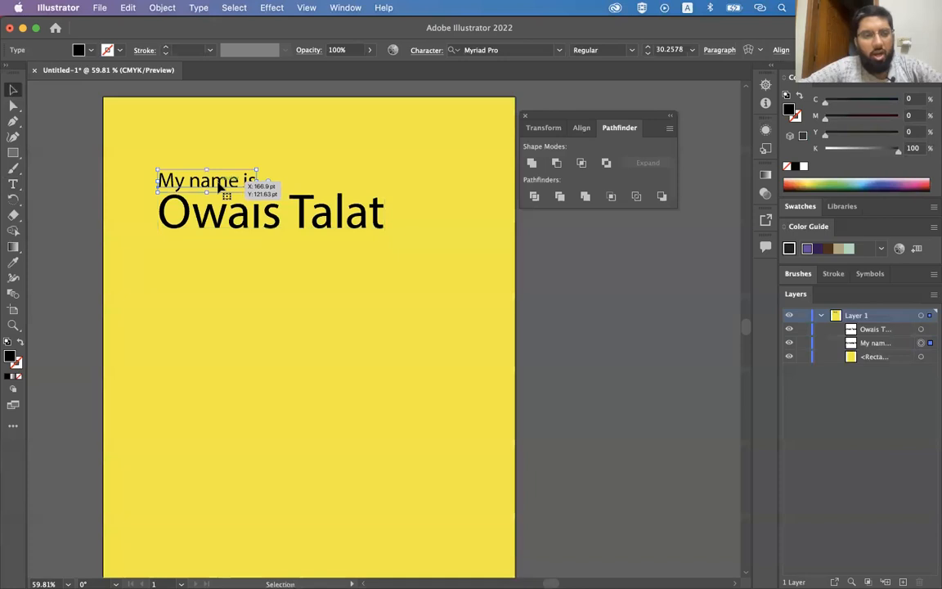
Switch to Chrome and open lipsum.com in a new tab
scroll(225, 194, down, 2)
click(13, 184)
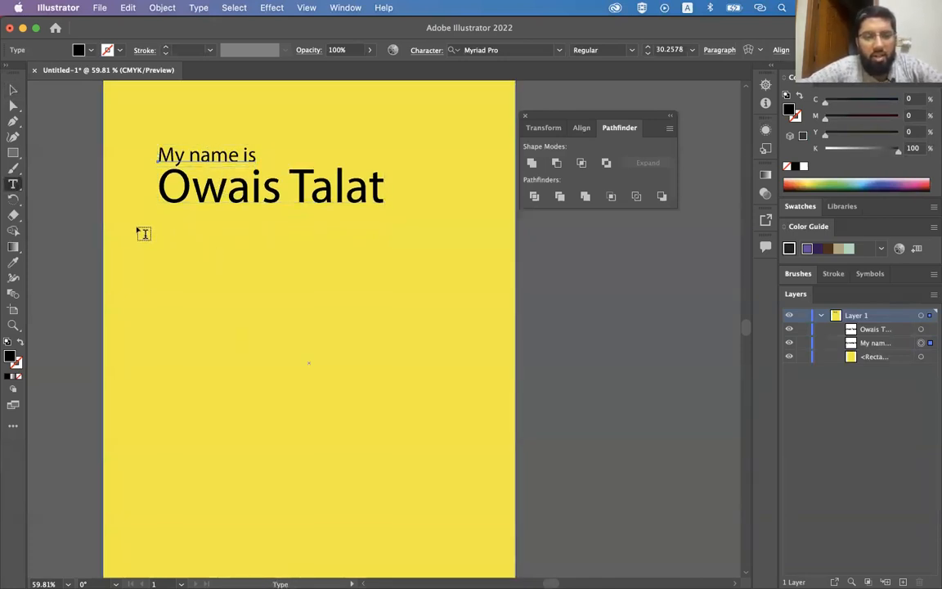
key(super+Tab)
key(super+Tab)
key(super+Tab)
key(super+Tab)
key(super+Tab)
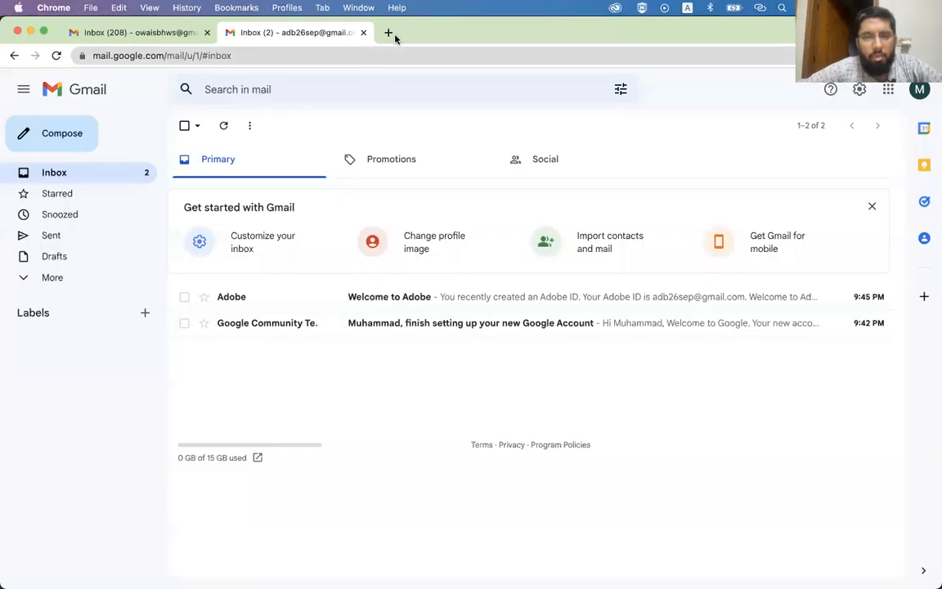
click(390, 34)
text(lip)
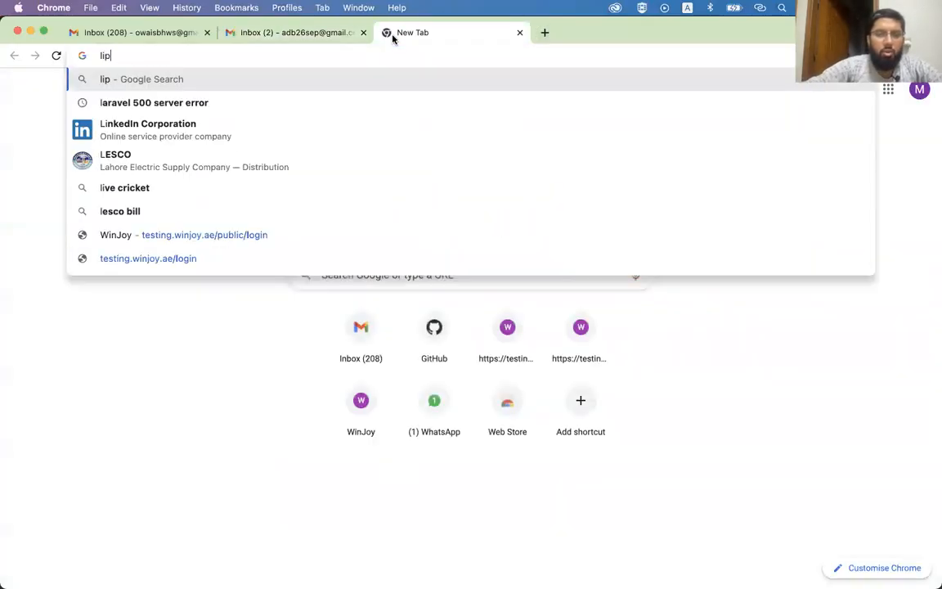
text(sum.com)
key(Return)
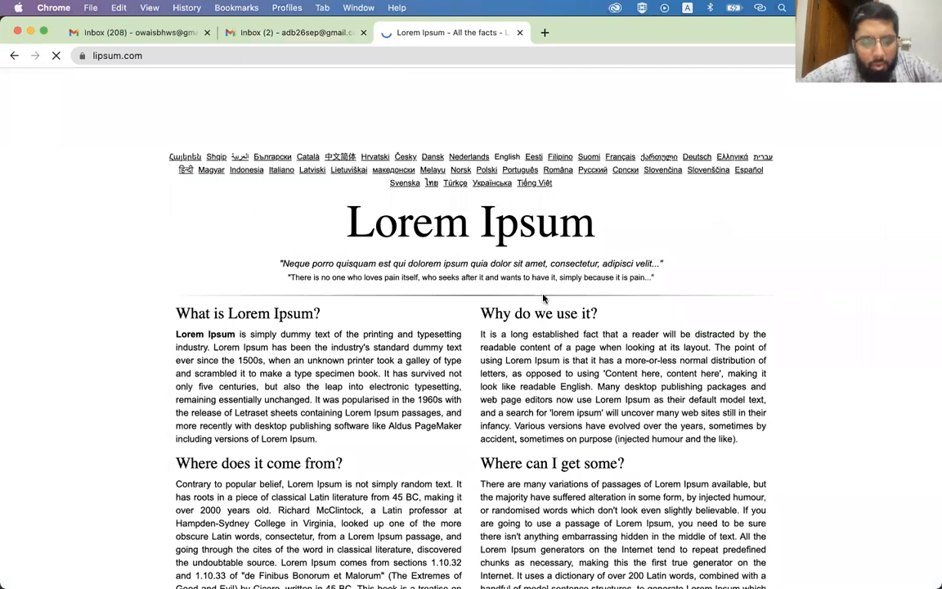
Copy the "Lorem ipsum dolor sit amet" placeholder passage and paste it into a new Illustrator text object below the name
scroll(543, 293, down, 10)
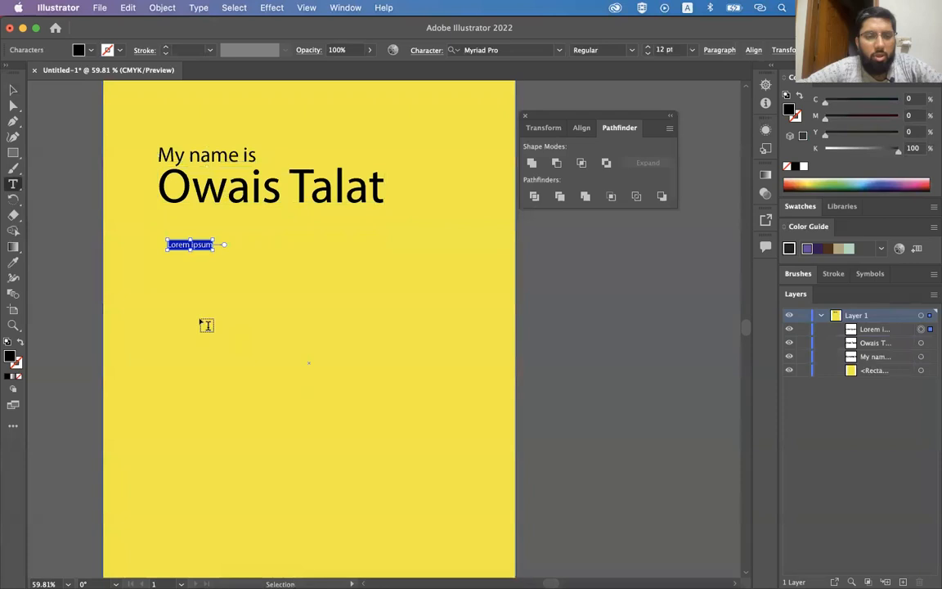
key(super+v)
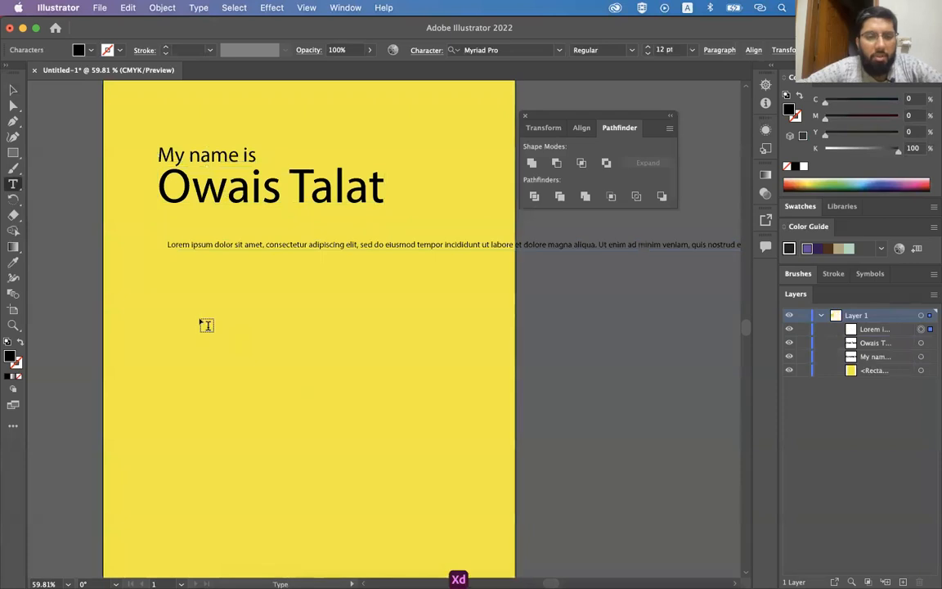
Break the pasted lorem ipsum line into three lines, after "tempor" and before "exercitation"
key(Escape)
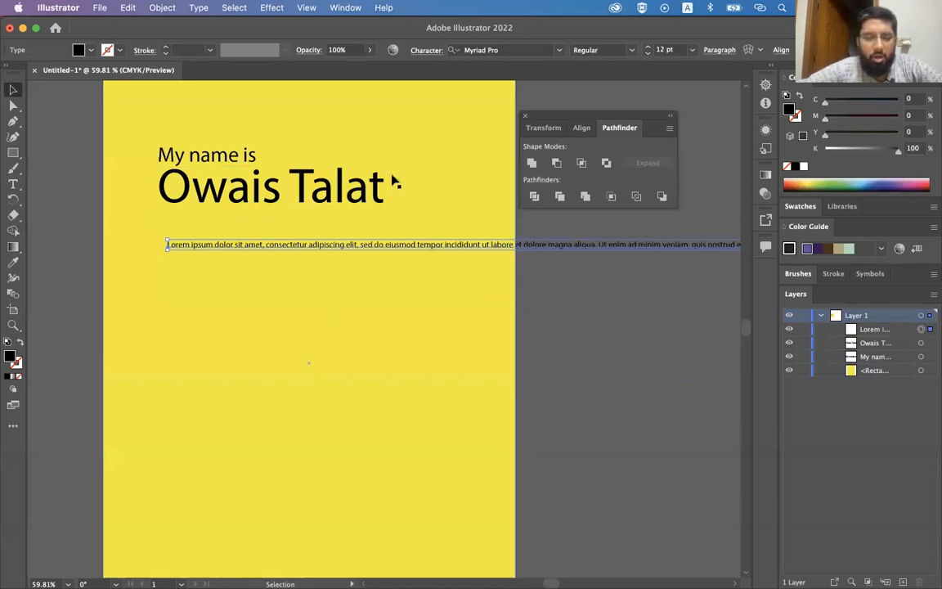
double_click(468, 245)
click(465, 244)
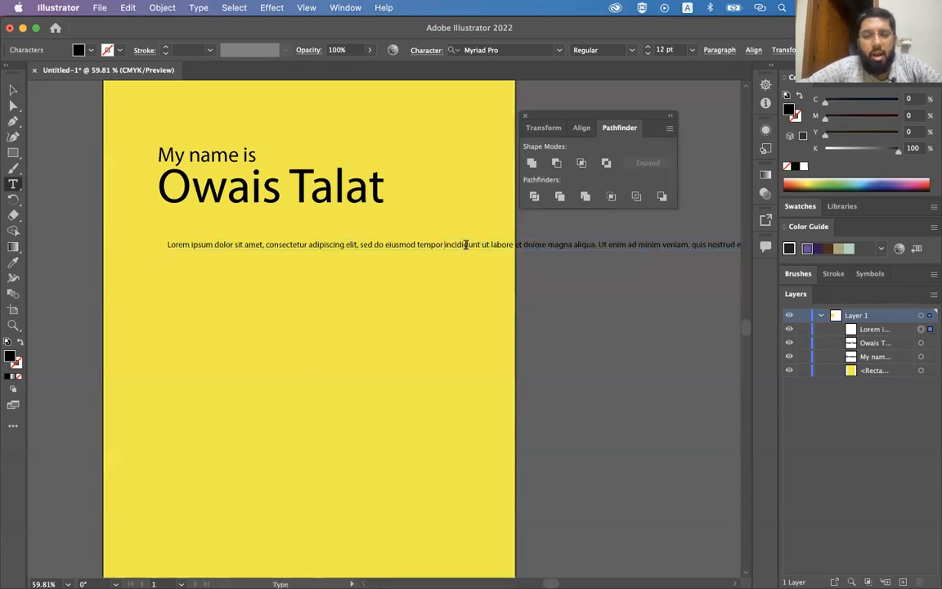
key(Return)
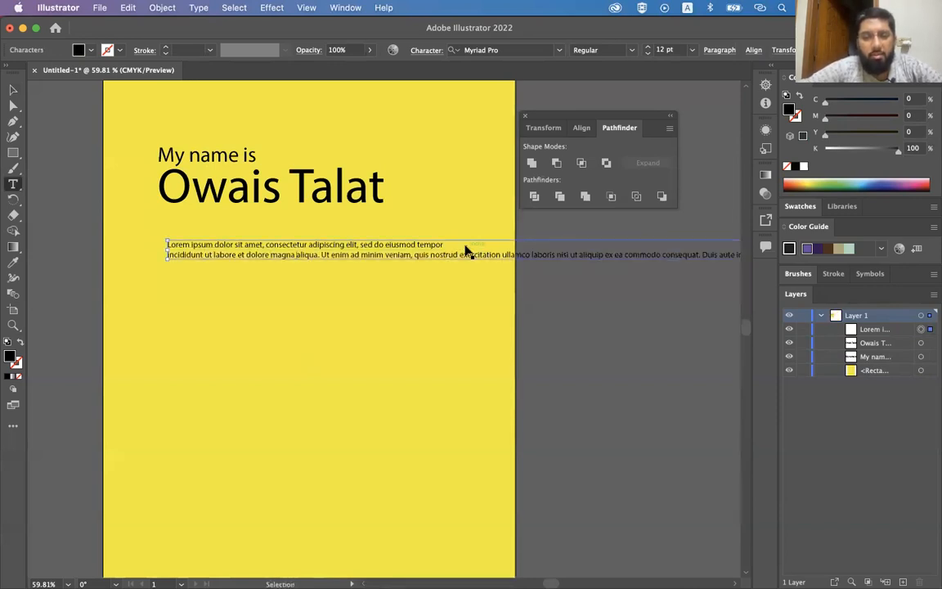
double_click(462, 250)
key(Return)
key(Delete)
key(Escape)
Try smaller and larger font sizes on the three-line placeholder text, ending at 14 pt
key(super+shift+period)
key(super+shift+period)
key(super+shift+comma)
key(super+shift+comma)
key(super+shift+comma)
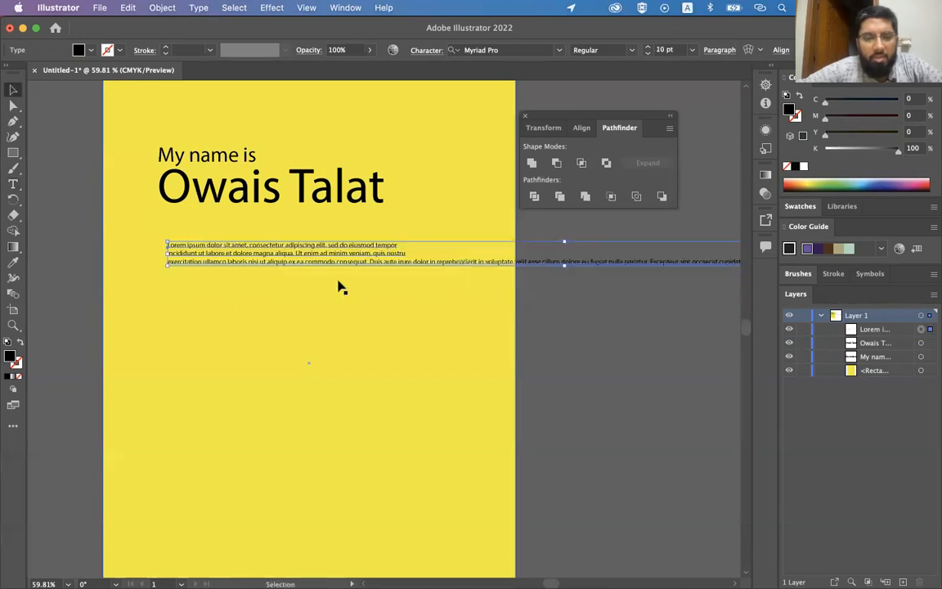
key(super+shift+period)
key(super+shift+period)
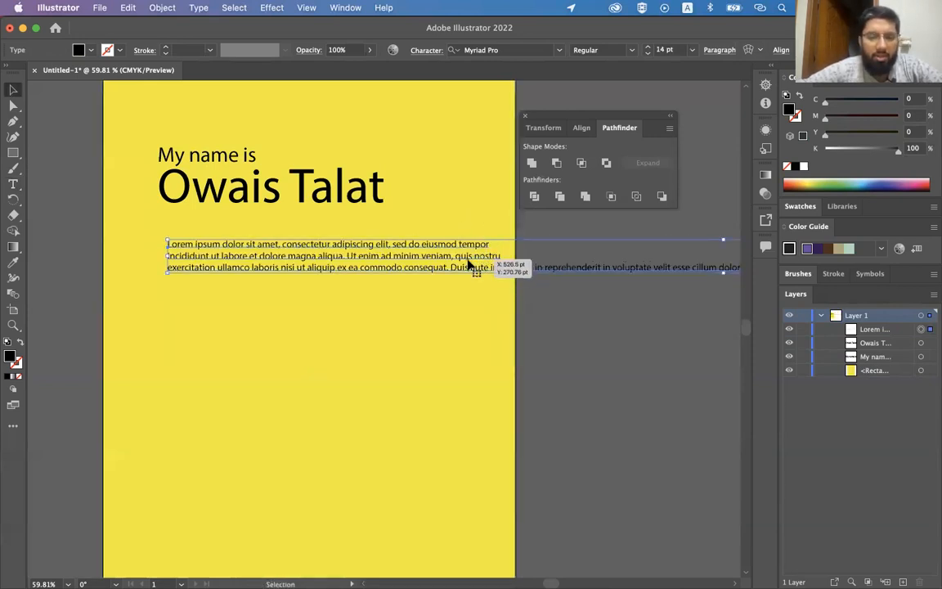
Delete the three-line placeholder text and paste the lorem ipsum passage into a new area text box drawn below the name
key(Delete)
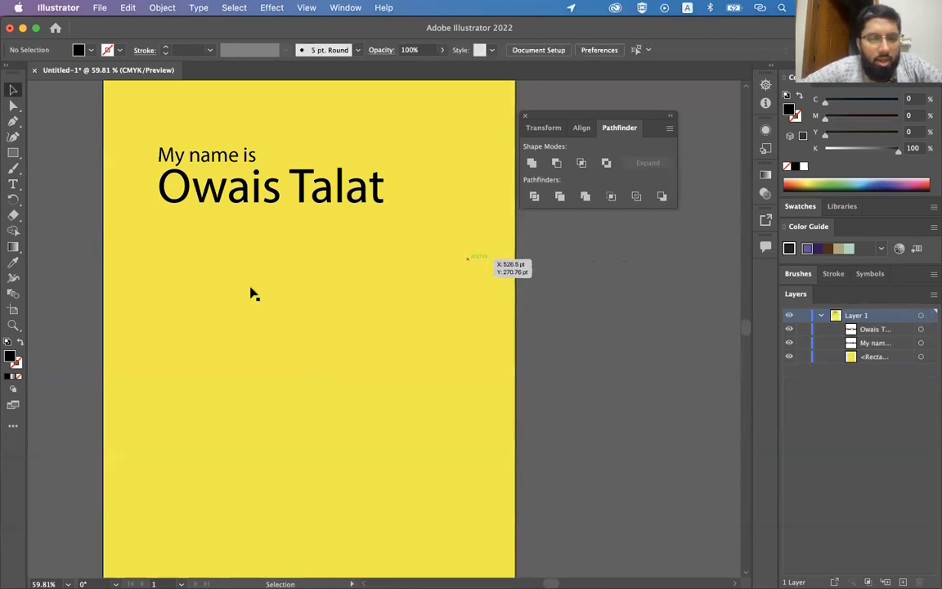
click(13, 186)
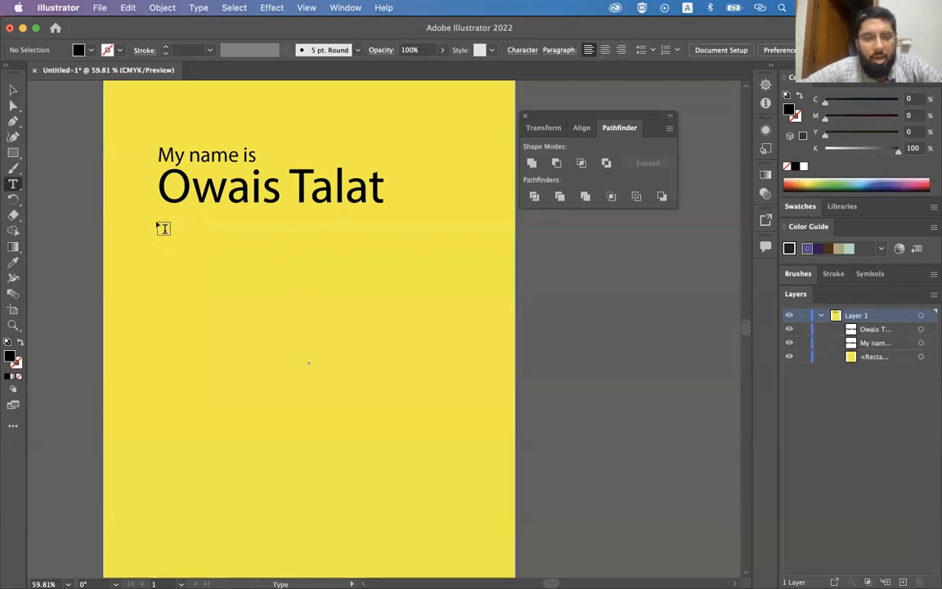
drag(159, 226, 479, 389)
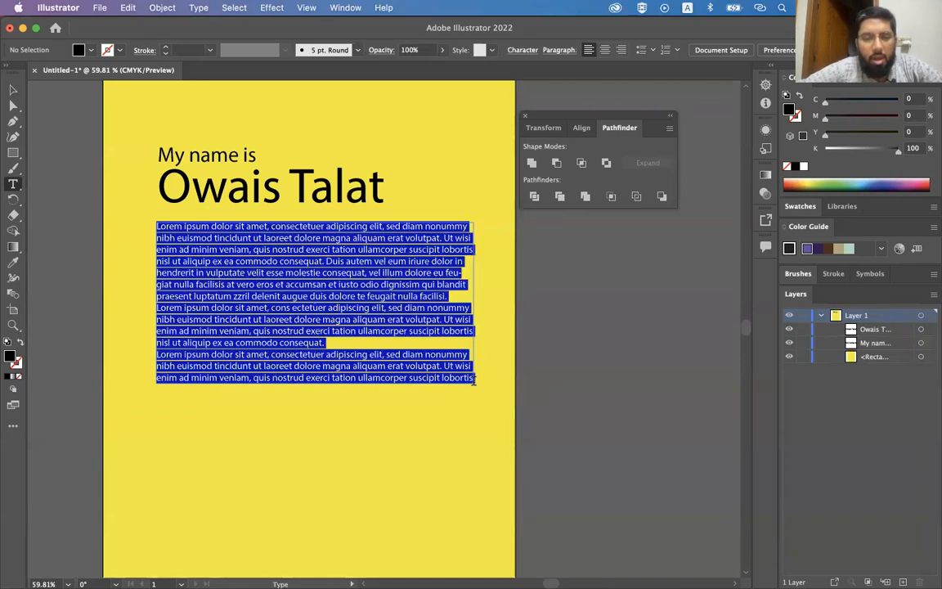
key(super)
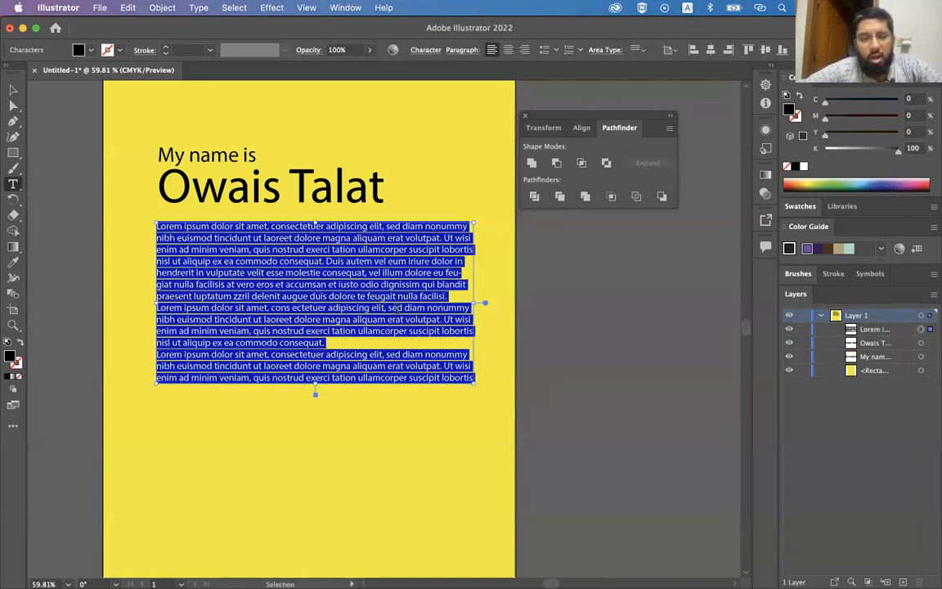
text(Lorem ipsum dolor sit amet, consectetur adipiscing elit, sed do eiusmod tempor incididunt ut labore et dolore magna aliqua. Ut enim ad minim veniam, quis nostrud exercitation ullamco laboris nisi ut aliquip ex ea commodo consequat. Duis aute irure dolor in reprehenderit in voluptate velit esse cillum dolore eu fugiat nulla pariatur. Excepteur sint occaecat cupidatat non proident, sunt in culpa qui officia deserunt mollit anim id est laborum.)
key(Escape)
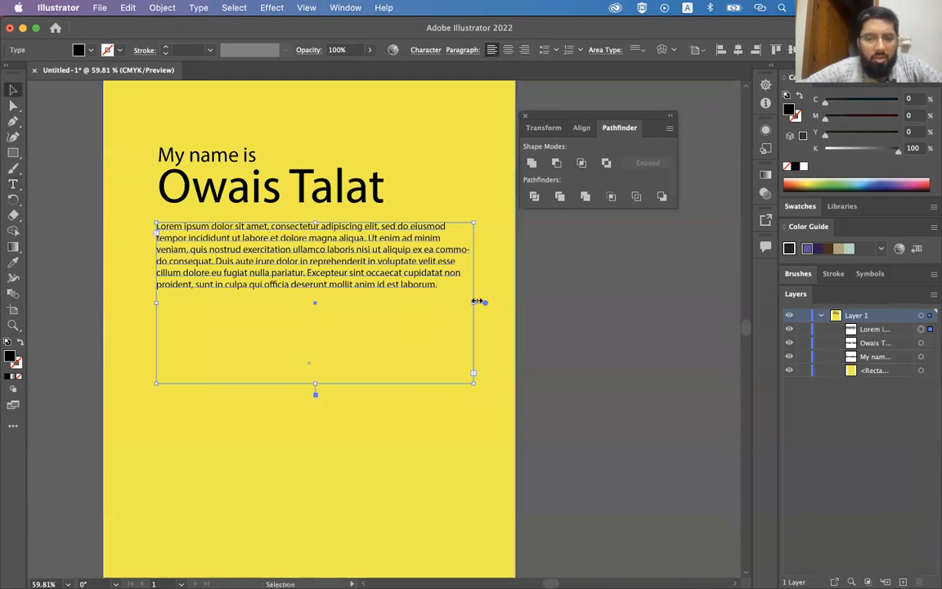
Narrow the text box to about 447 pt wide and enlarge its text to 20 pt
mouse_move(476, 301)
mouse_down()
mouse_move(292, 286)
mouse_move(467, 291)
mouse_up()
key(super+shift+period)
key(super+shift+period)
key(super+shift+period)
key(super+shift+comma)
key(super+shift+comma)
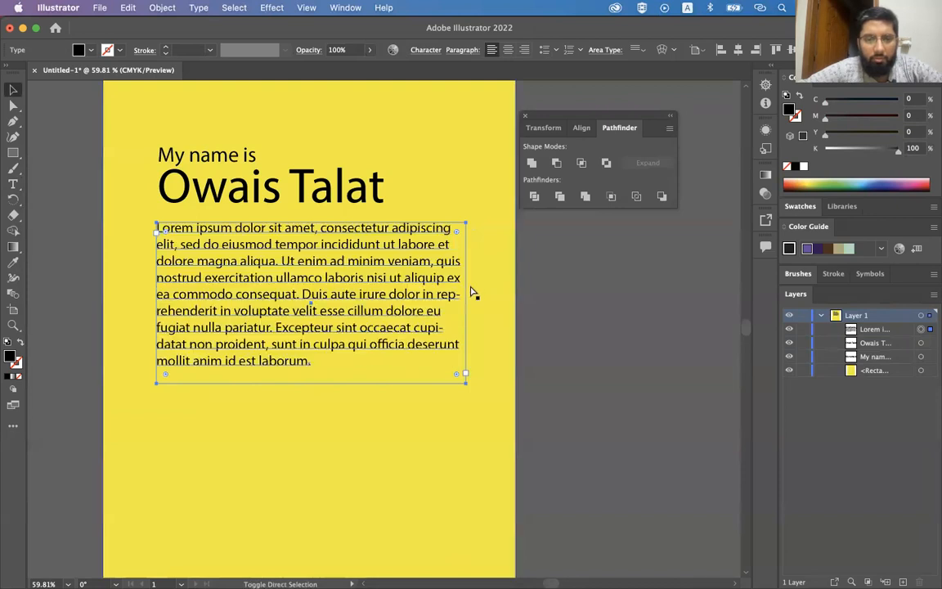
Try a range of smaller and larger font sizes on the placeholder paragraph, ending at 20 pt
key(super+shift+comma)
key(super+shift+comma)
key(super+shift+comma)
key(super+shift+period)
key(super+shift+period)
key(super+shift+period)
key(super+shift+comma)
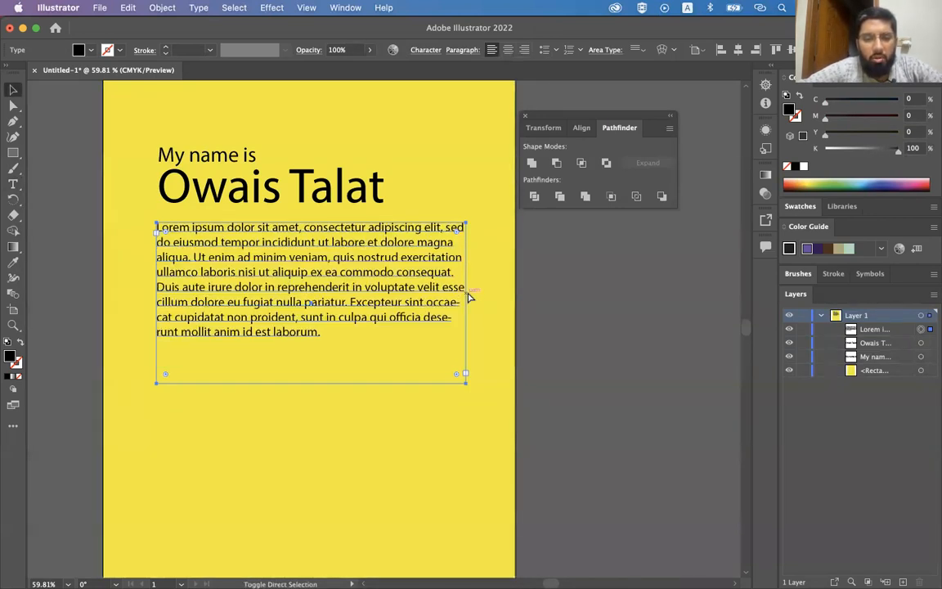
key(super+shift+comma)
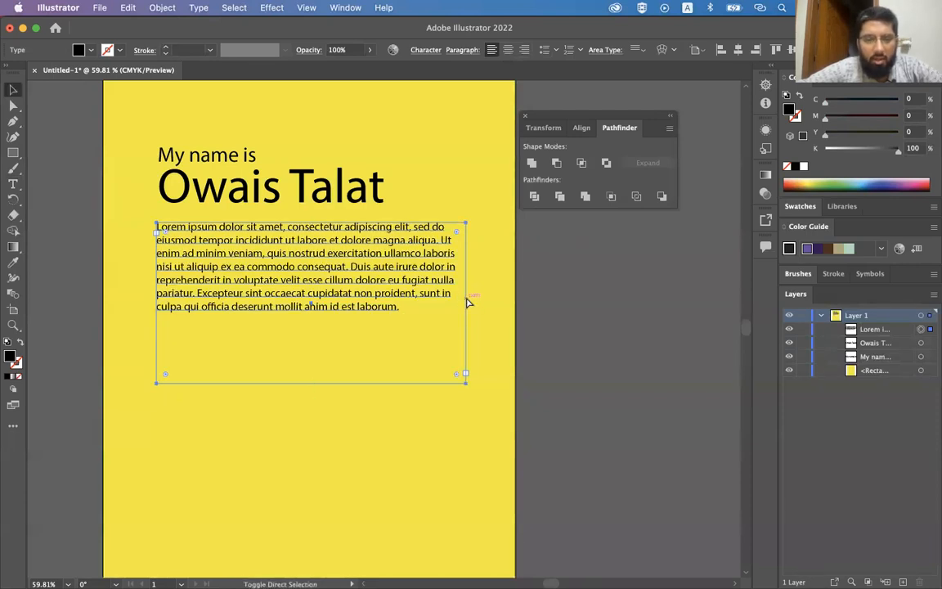
key(super+shift+period)
key(super+shift+period)
key(super+shift+period)
key(super+shift+period)
key(super+shift+period)
key(super+shift+period)
key(super+shift+period)
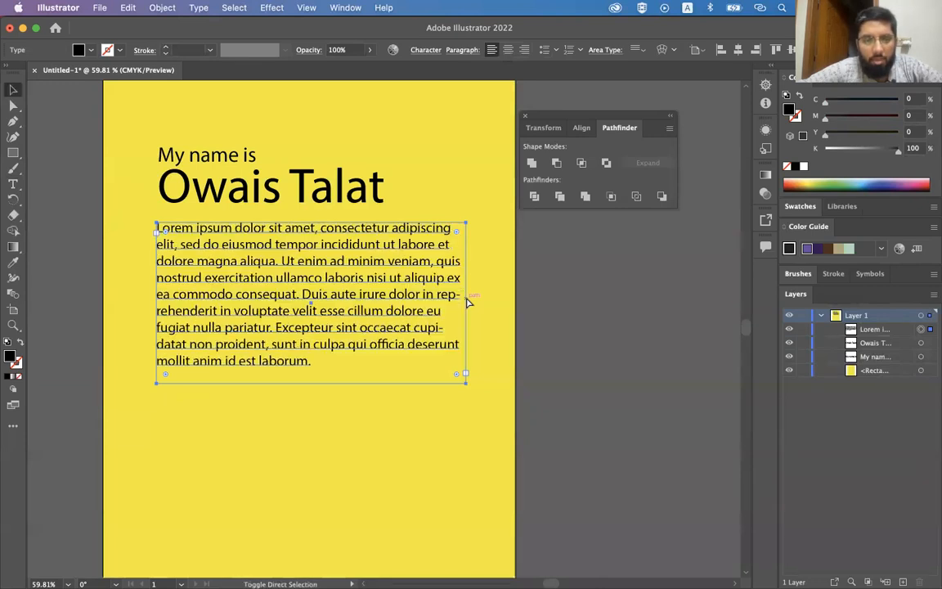
key(super+shift+period)
key(super+shift+period)
key(super+shift+period)
key(super+shift+period)
key(super+shift+period)
key(super+shift+period)
key(super+shift+period)
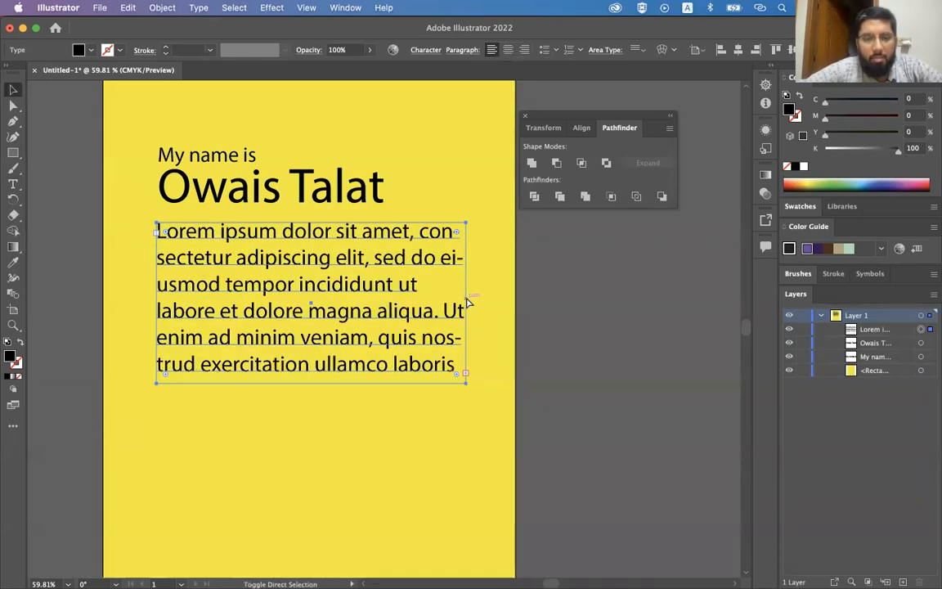
key(super+shift+period)
key(super+shift+period)
key(super+shift+comma)
key(super+shift+comma)
key(super+shift+comma)
key(super+shift+comma)
key(super+shift+comma)
key(super+shift+comma)
key(super+shift+comma)
key(super+shift+comma)
key(super+shift+comma)
key(super+shift+comma)
key(super+shift+comma)
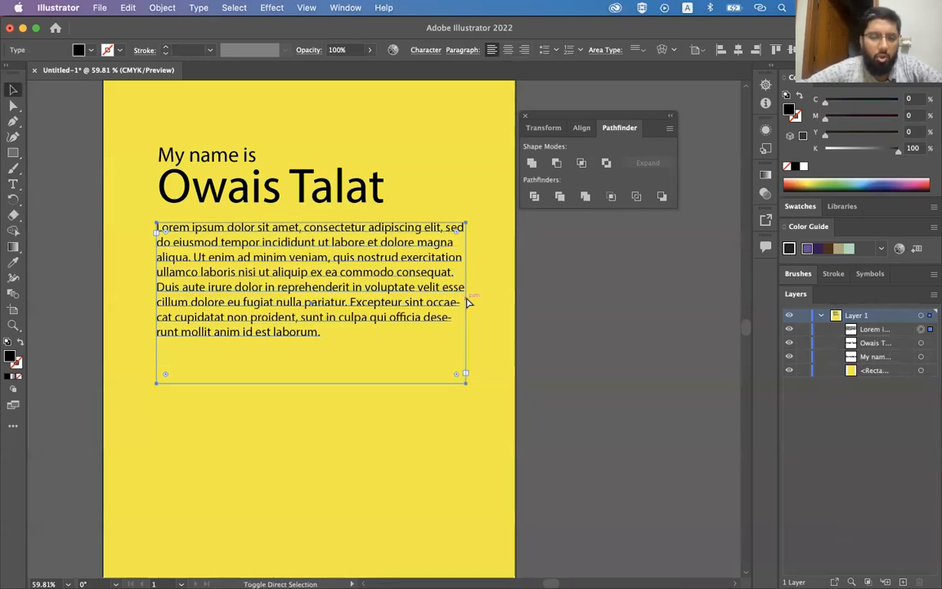
key(super+shift+period)
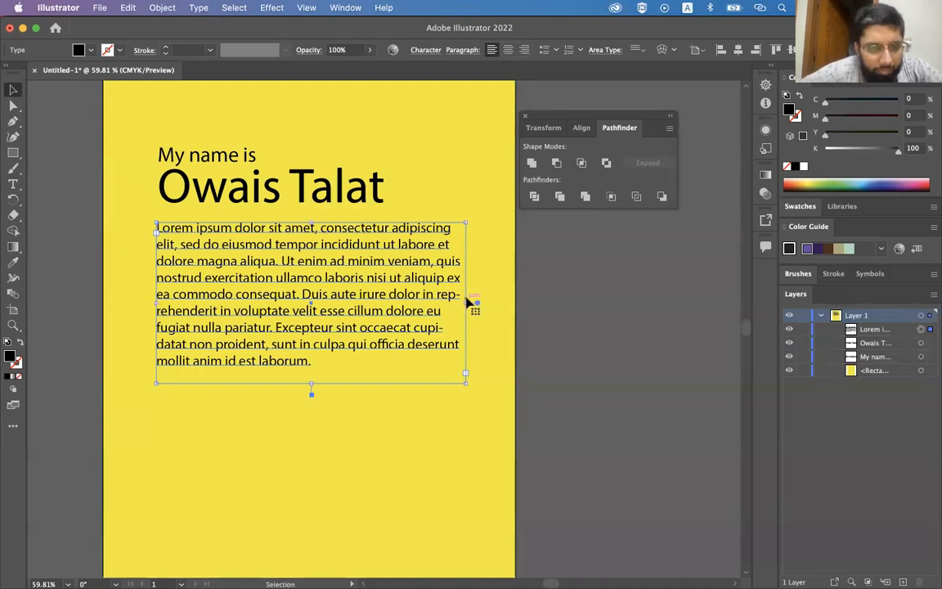
Look at the placeholder paragraph's character settings, such as font, size, leading and tracking
click(348, 180)
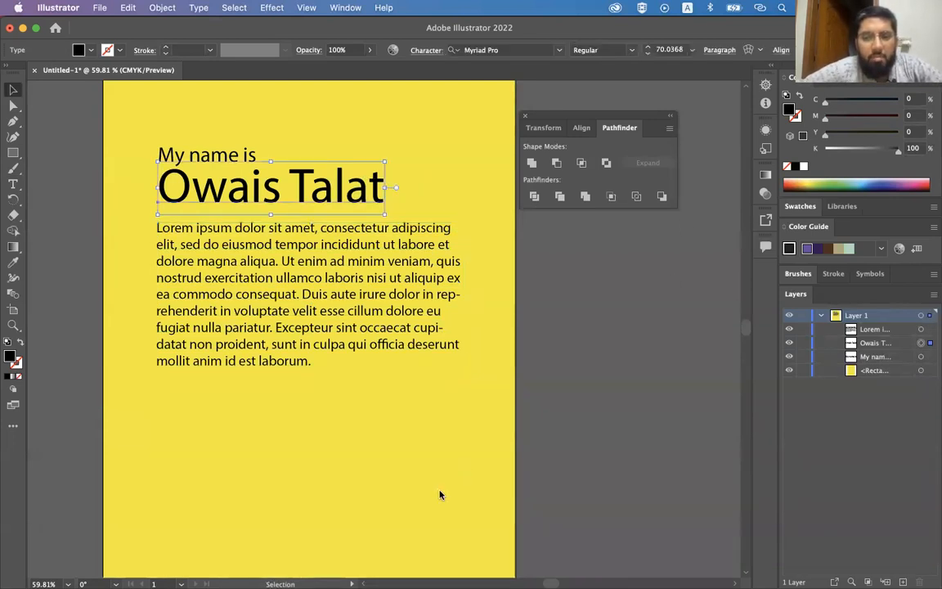
click(605, 264)
click(299, 260)
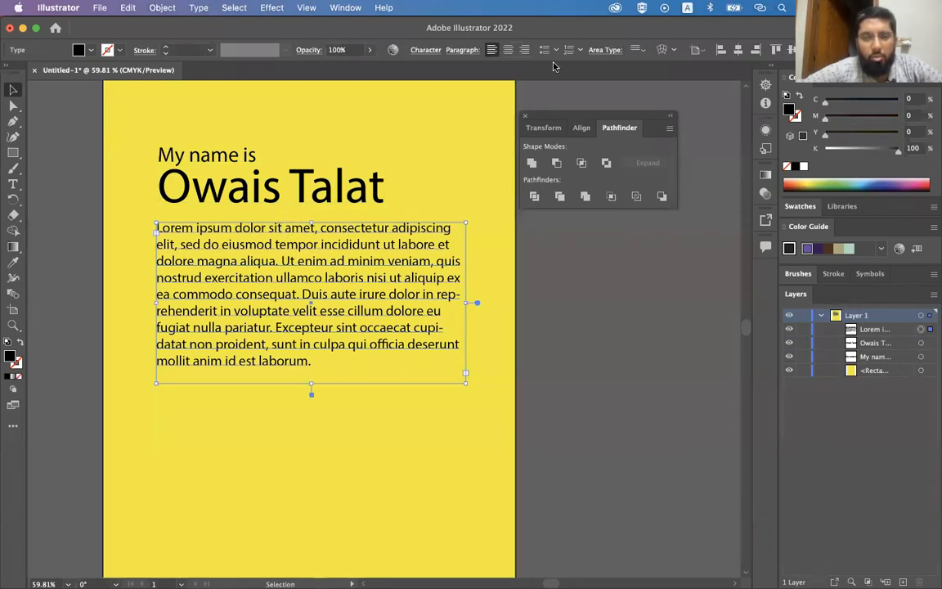
click(424, 50)
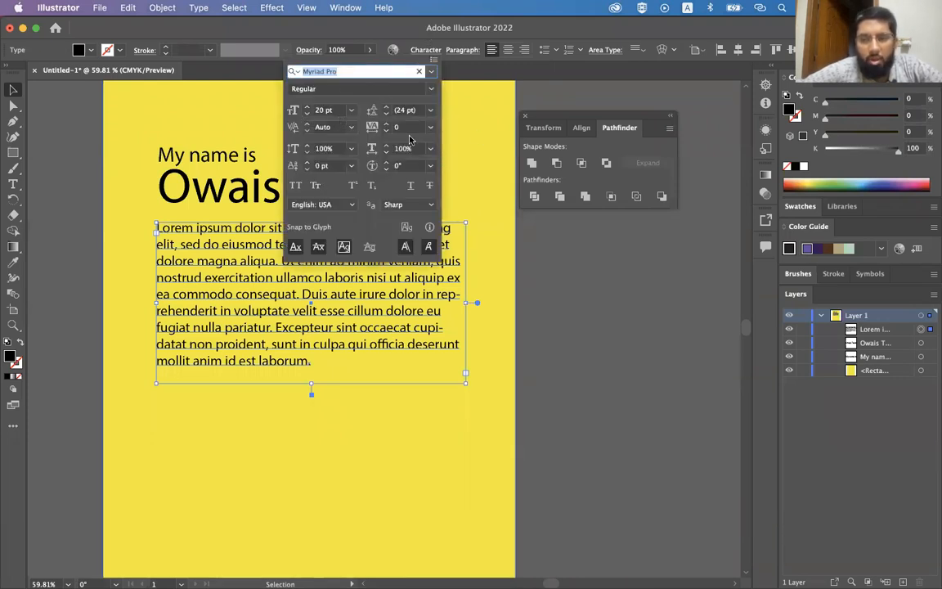
click(346, 9)
click(609, 236)
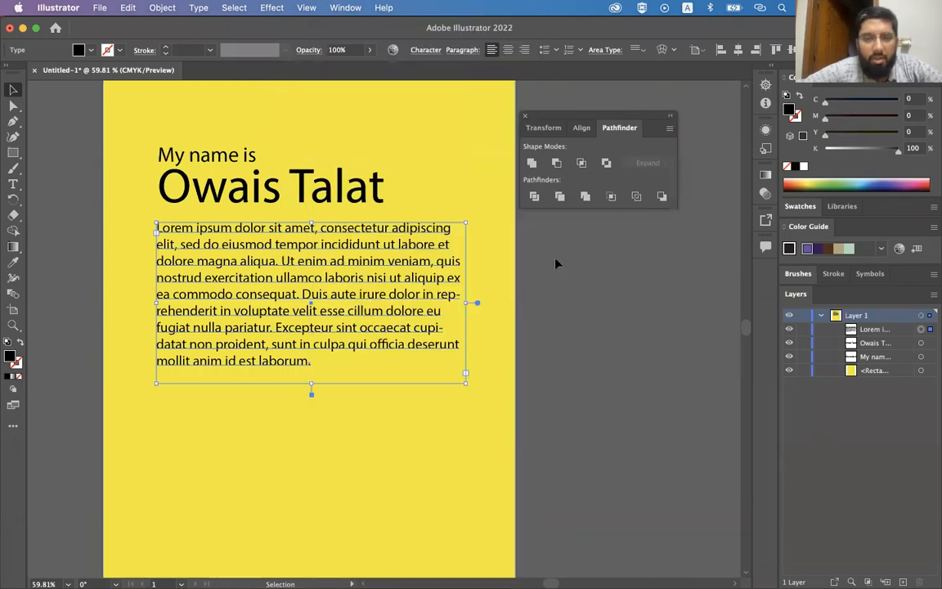
click(556, 263)
Switch the workspace to Layout
click(346, 8)
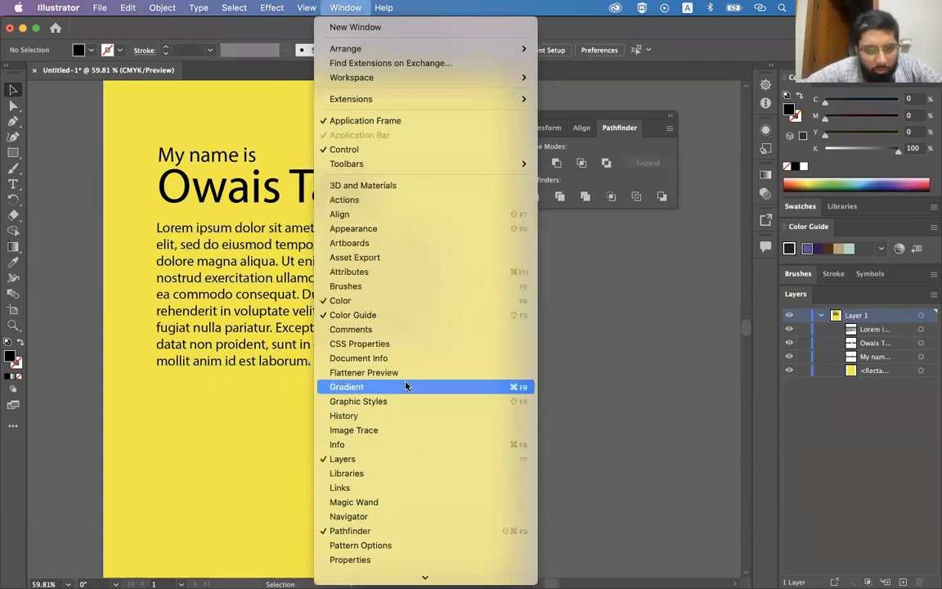
scroll(406, 384, down, 3)
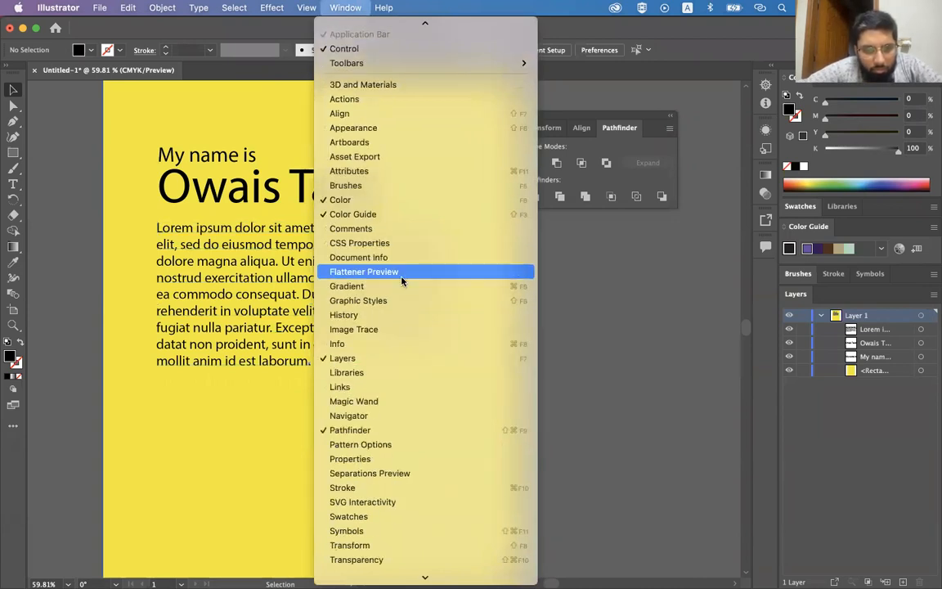
scroll(401, 278, down, 3)
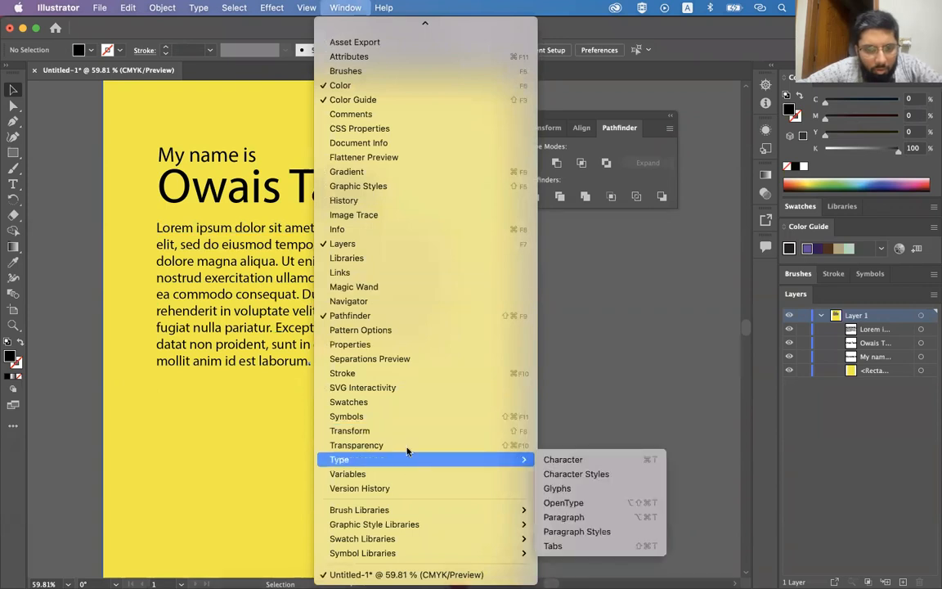
scroll(421, 246, up, 5)
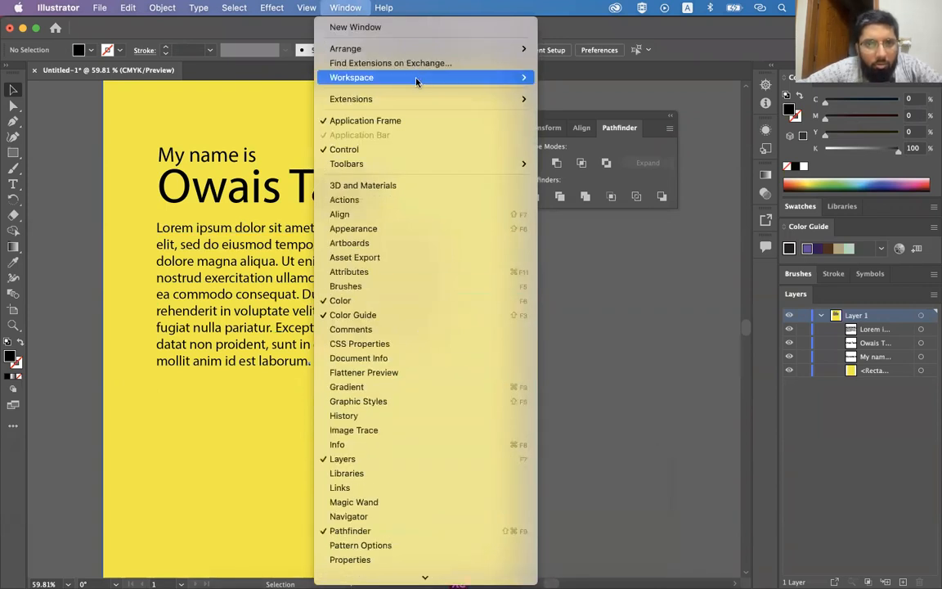
mouse_move(417, 78)
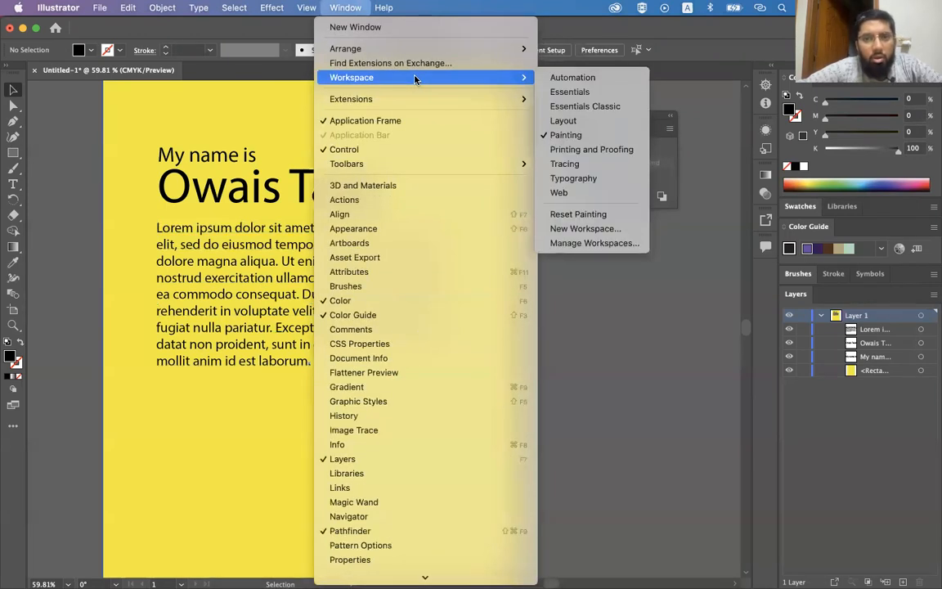
click(583, 122)
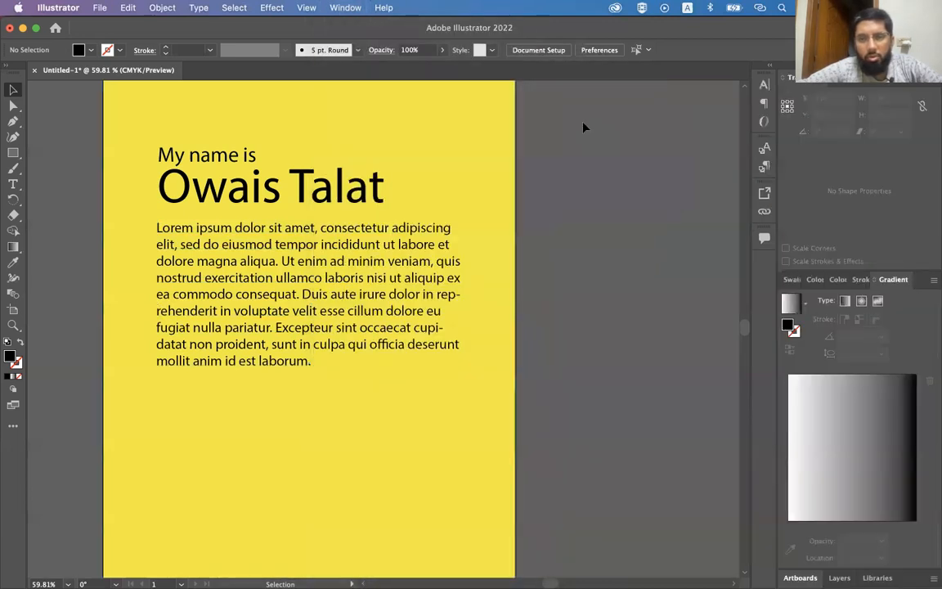
Open the Character panel and float it beside the artboard
click(765, 86)
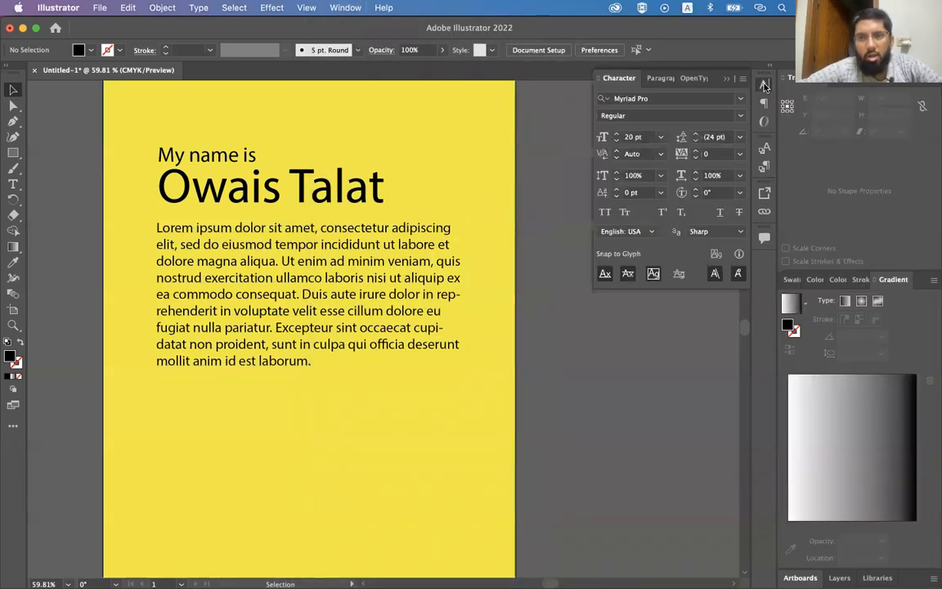
drag(710, 80, 608, 93)
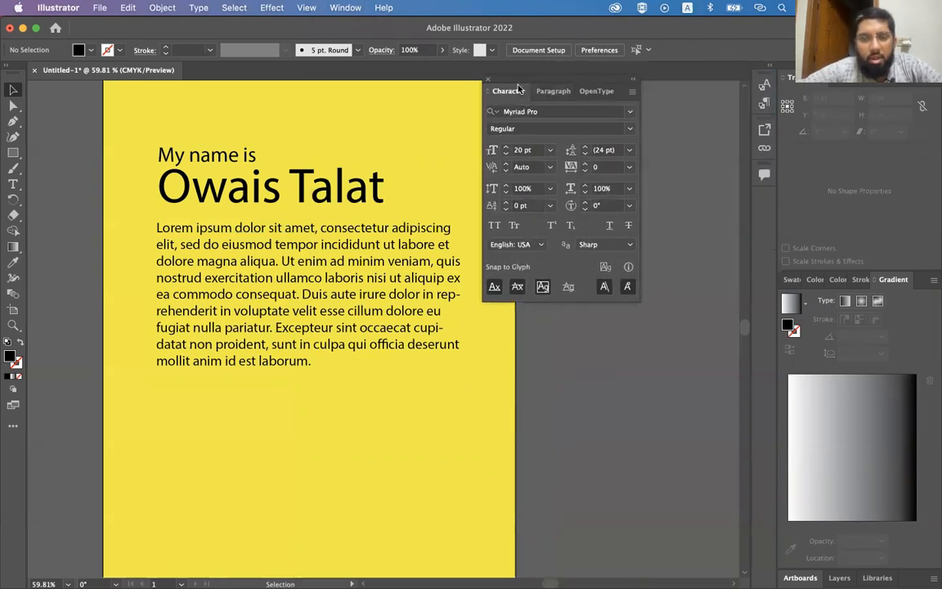
drag(521, 82, 570, 102)
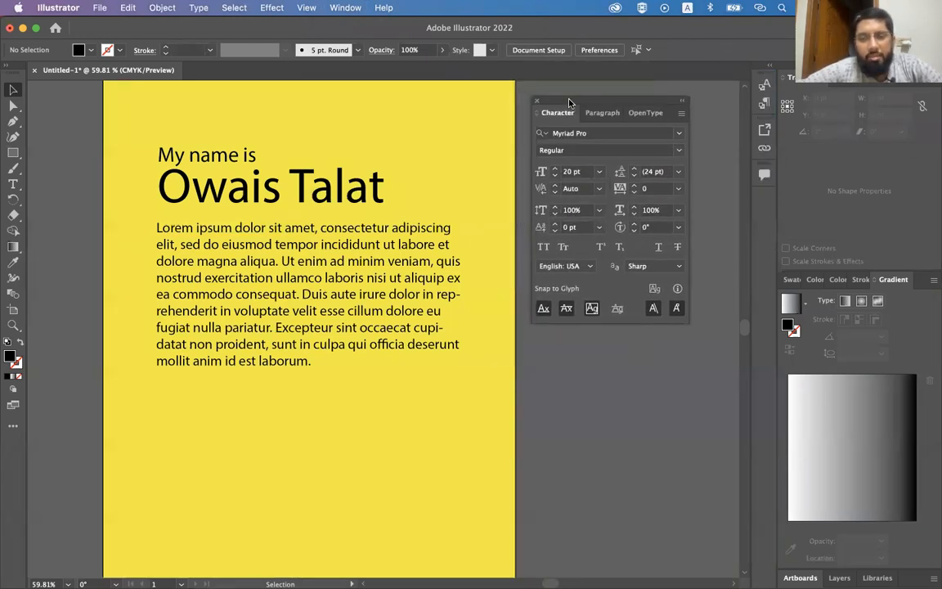
Set the large name headline's font to Roboto and its style to Bold
click(364, 246)
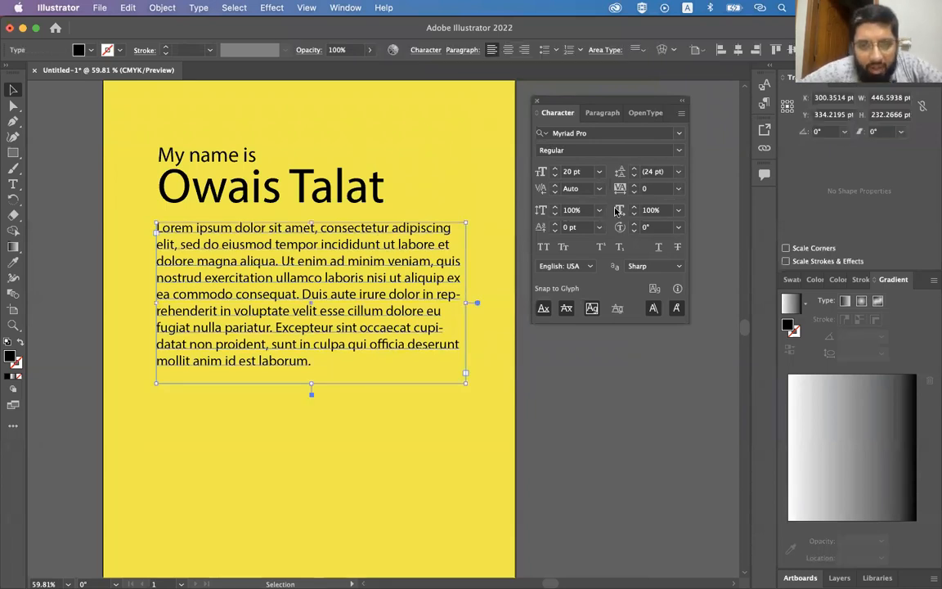
click(571, 134)
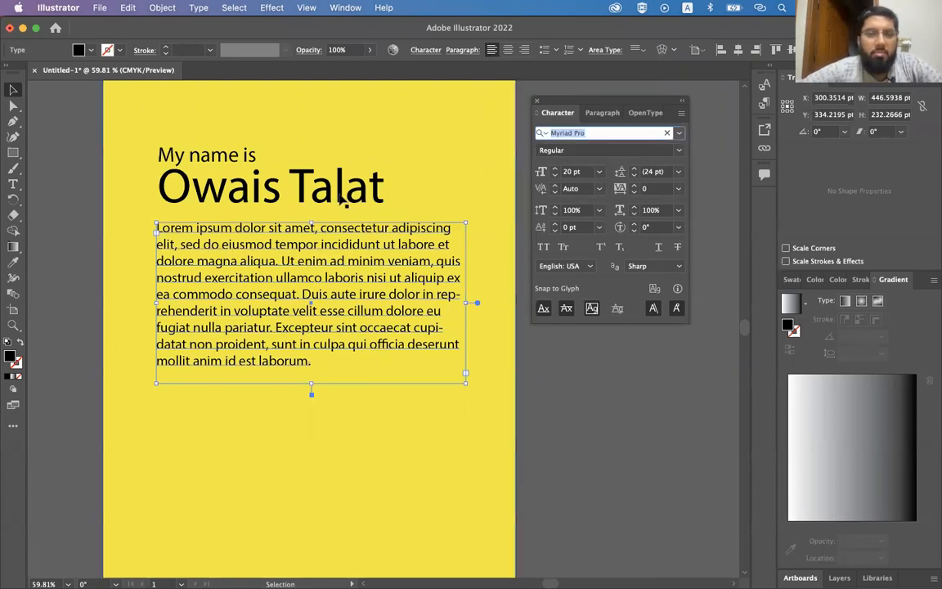
click(369, 186)
click(564, 133)
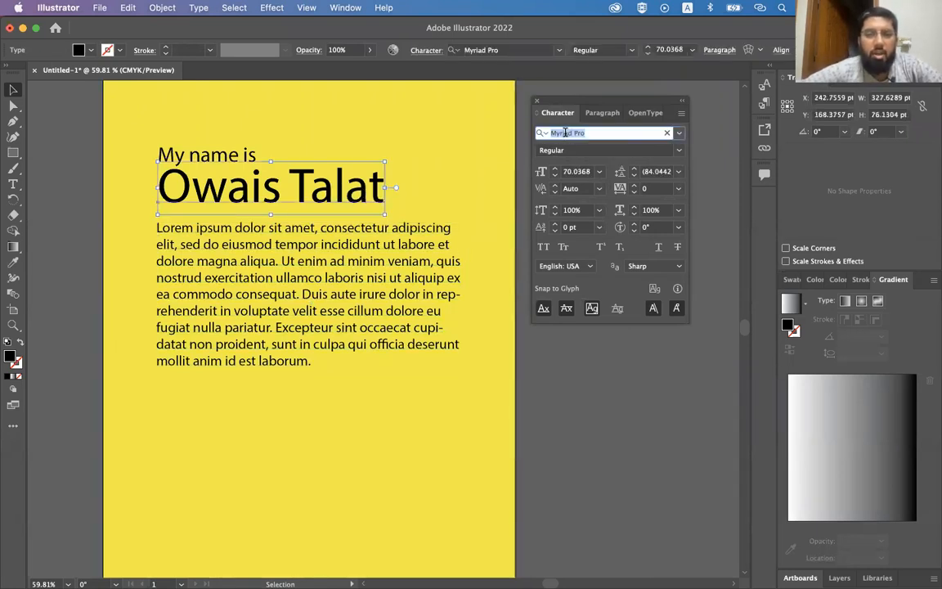
text(Monts)
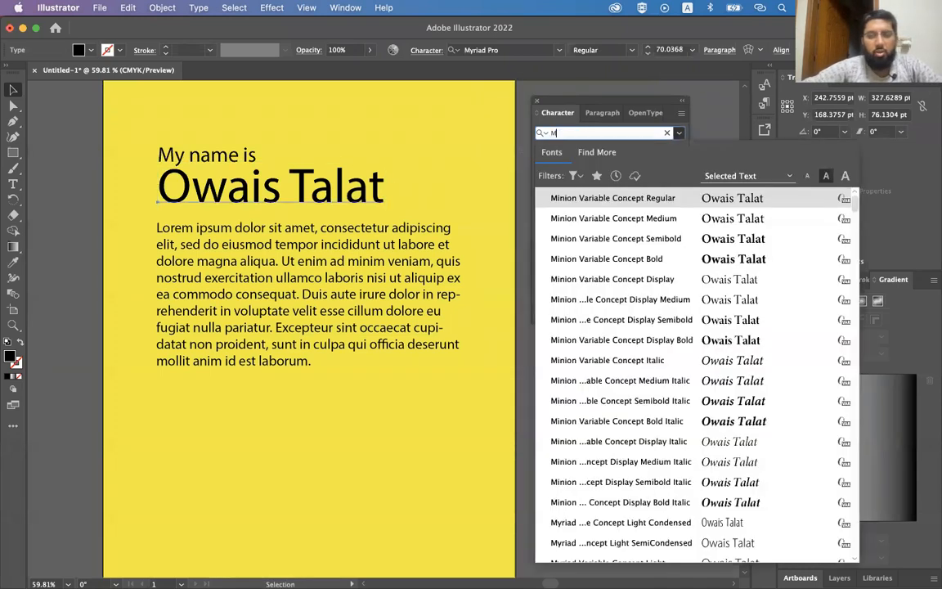
key(BackSpace)
key(BackSpace)
key(BackSpace)
key(BackSpace)
key(BackSpace)
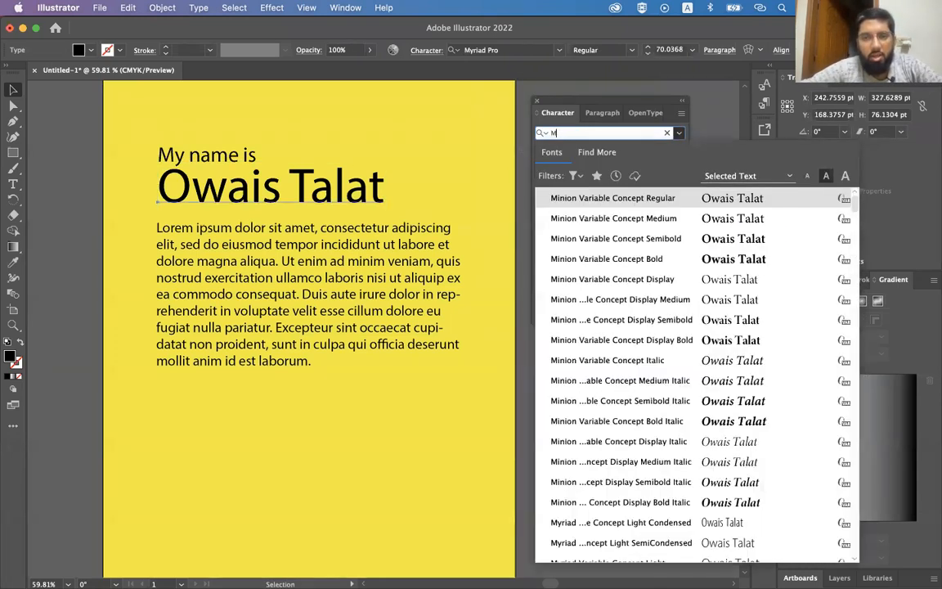
click(590, 223)
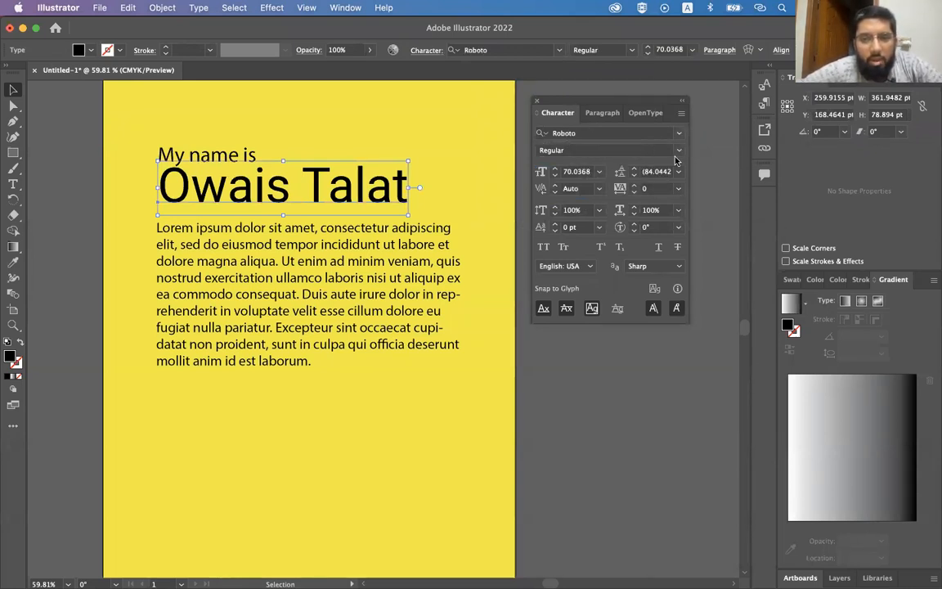
click(608, 150)
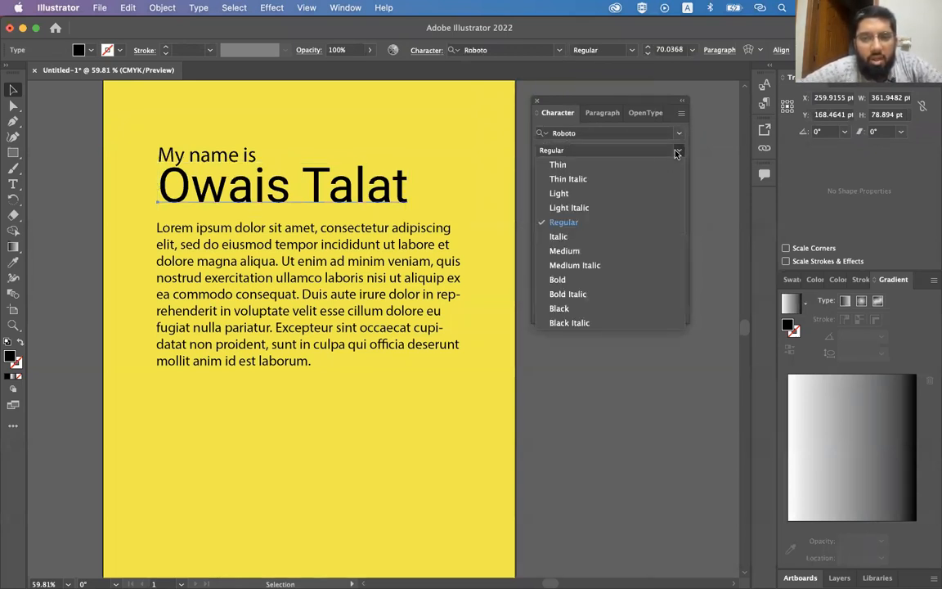
click(573, 280)
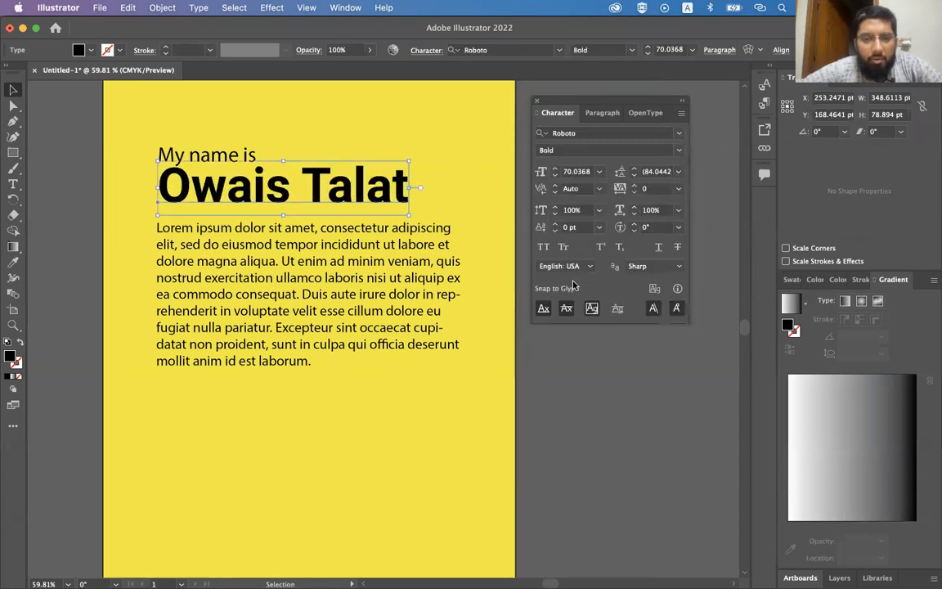
Increase the placeholder paragraph's font size to 29 pt
click(277, 267)
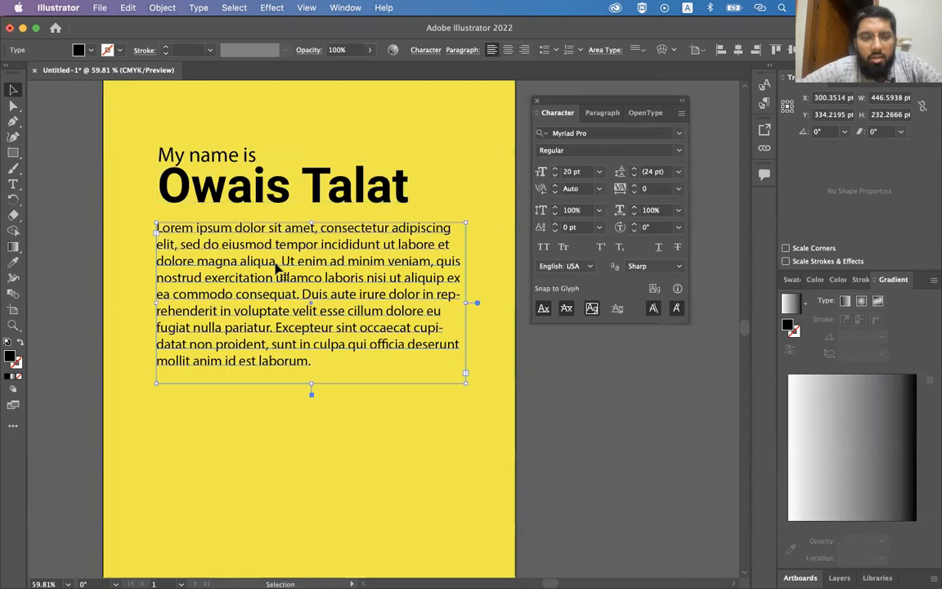
click(555, 169)
click(555, 169)
click(555, 170)
click(555, 170)
double_click(555, 169)
click(555, 169)
click(555, 170)
click(556, 170)
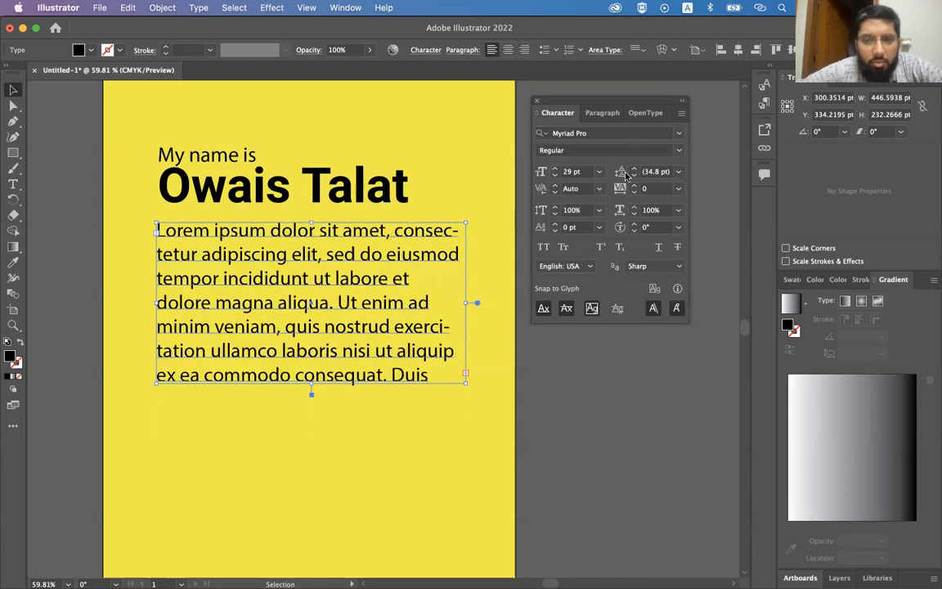
Increase the placeholder paragraph's leading to 55 pt
click(635, 169)
click(635, 170)
click(634, 170)
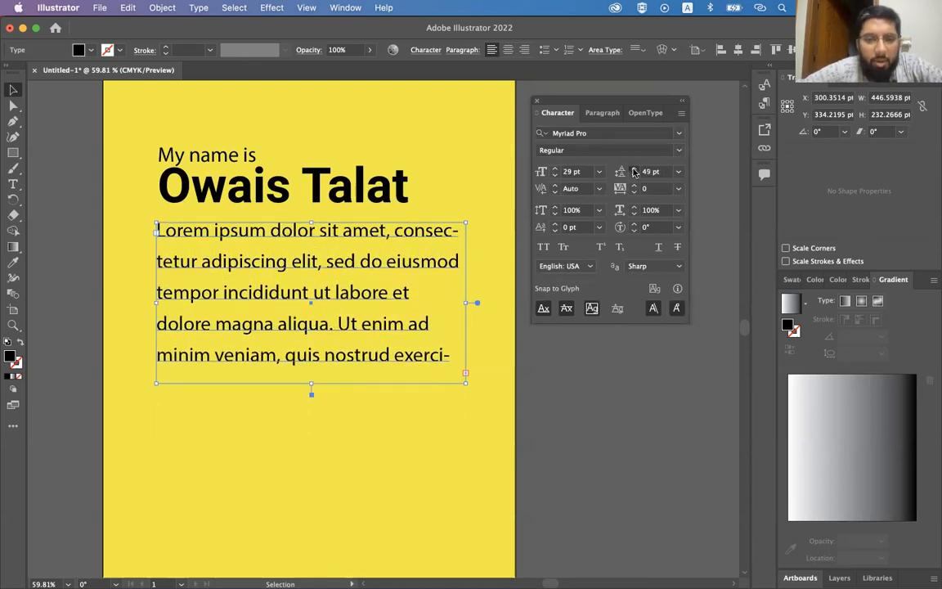
click(635, 170)
click(635, 169)
Try to raise the kerning of the whole paragraph, and widen its tracking to 24 instead
click(555, 189)
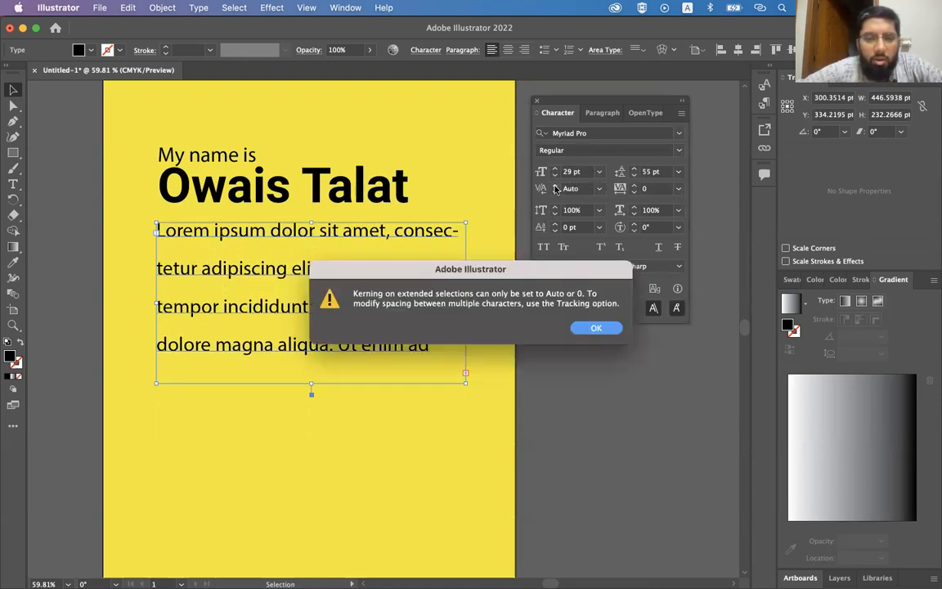
key(Return)
click(633, 187)
click(634, 187)
click(633, 186)
click(634, 186)
click(634, 186)
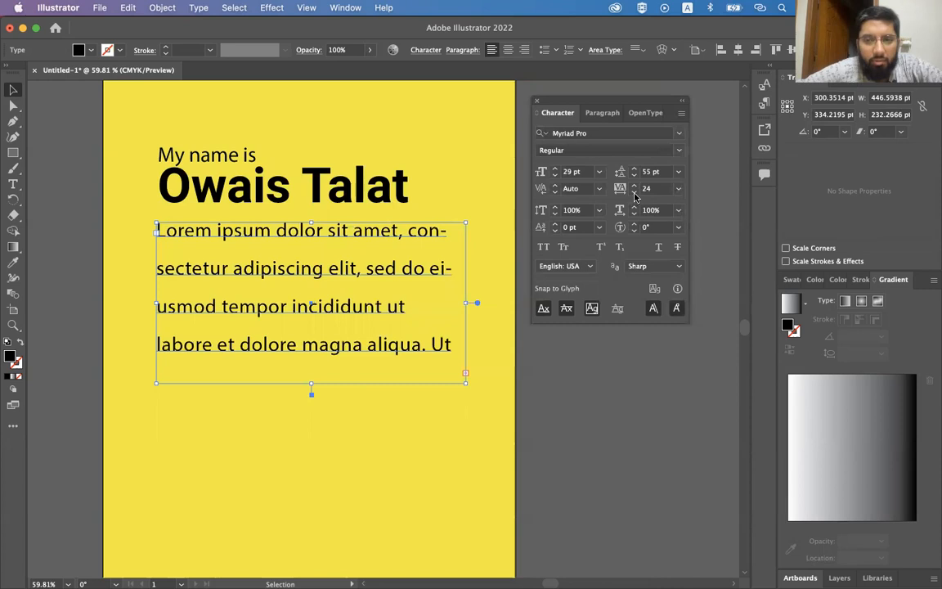
Reduce the placeholder paragraph's tracking back to 0
click(634, 193)
click(633, 193)
click(634, 193)
click(634, 193)
click(634, 193)
click(634, 193)
click(634, 193)
click(634, 193)
click(634, 193)
click(634, 193)
click(634, 193)
click(633, 193)
click(634, 193)
click(634, 193)
click(633, 193)
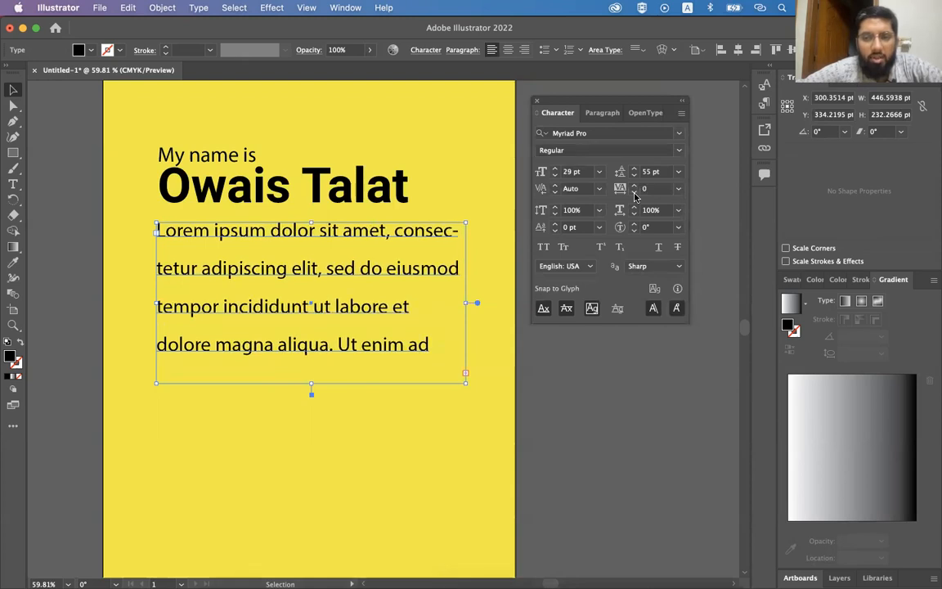
Show the Paragraph settings and try several left indents on the placeholder paragraph, ending at 0 pt
click(603, 113)
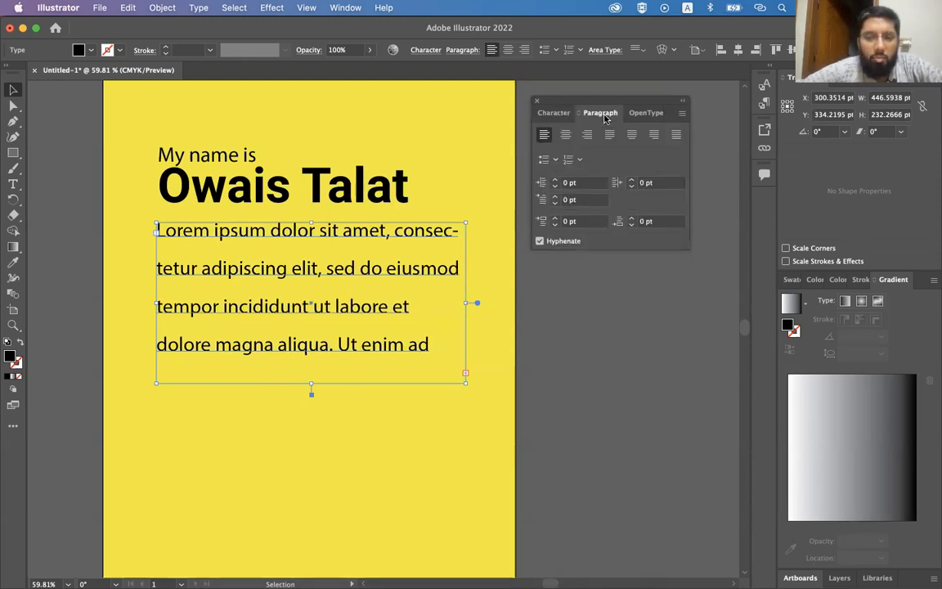
click(554, 182)
click(555, 182)
click(554, 182)
click(554, 182)
click(554, 181)
click(555, 182)
click(554, 181)
click(553, 188)
click(554, 188)
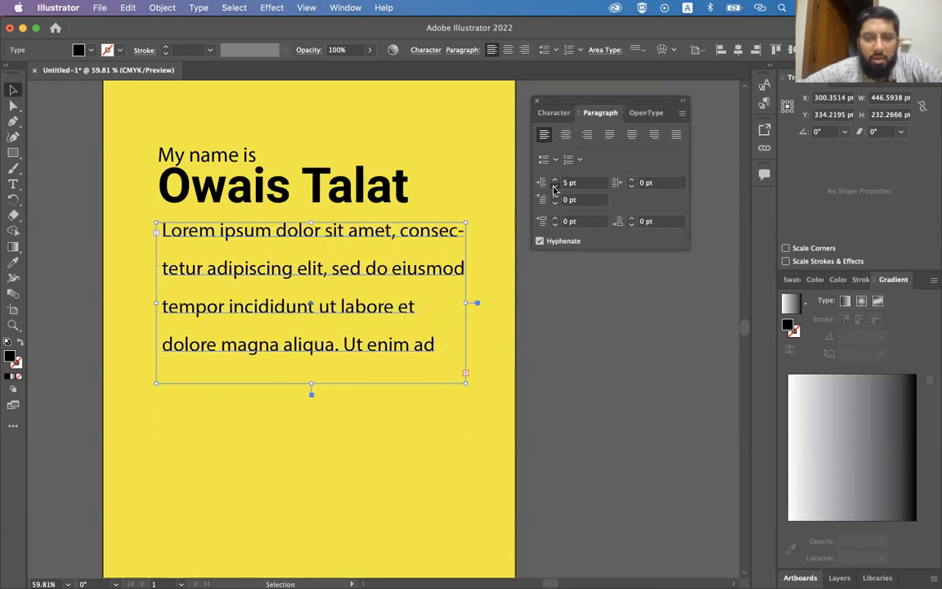
click(554, 188)
click(553, 187)
click(553, 187)
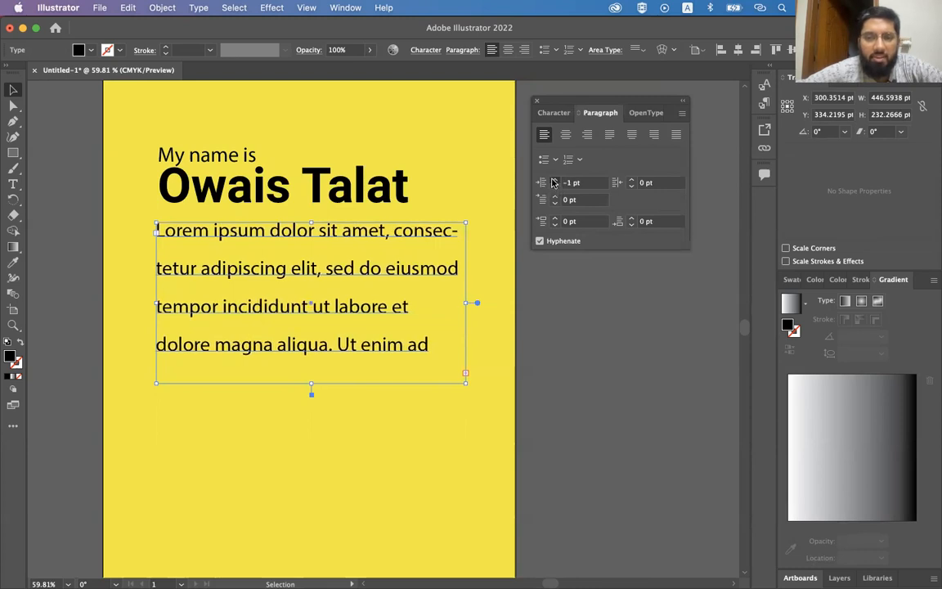
click(554, 181)
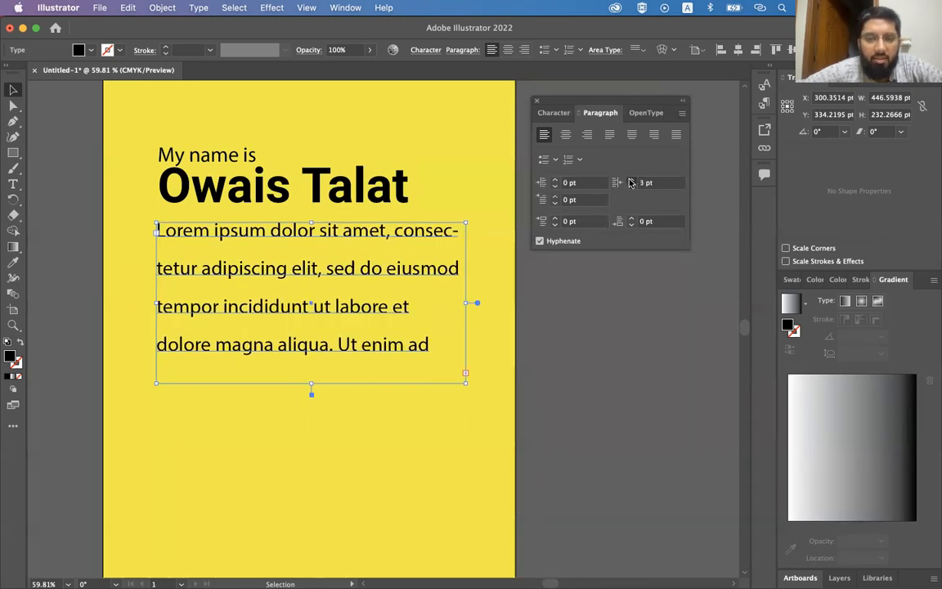
Increase the placeholder paragraph's right indent to 37 pt
click(630, 180)
click(631, 180)
click(631, 180)
click(630, 180)
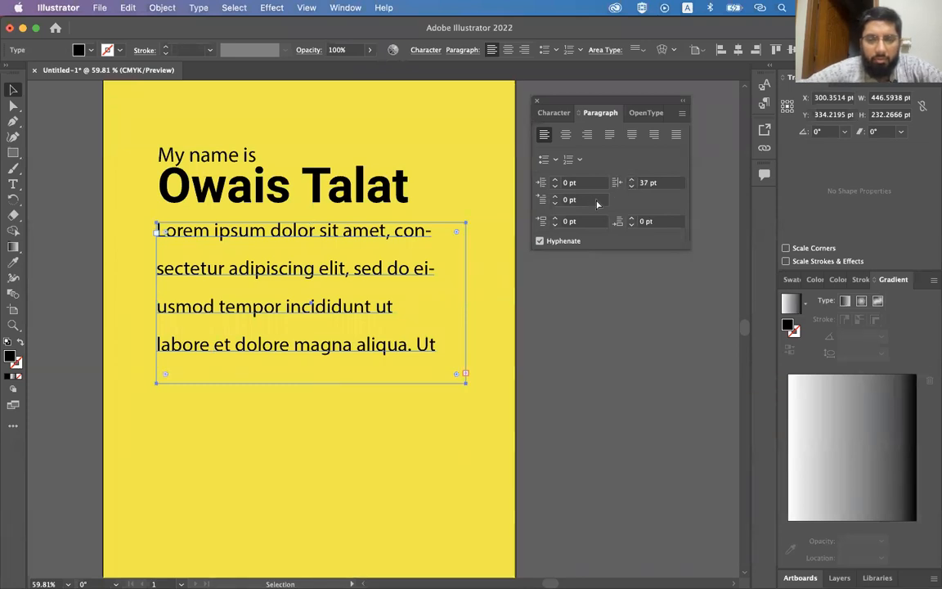
click(631, 186)
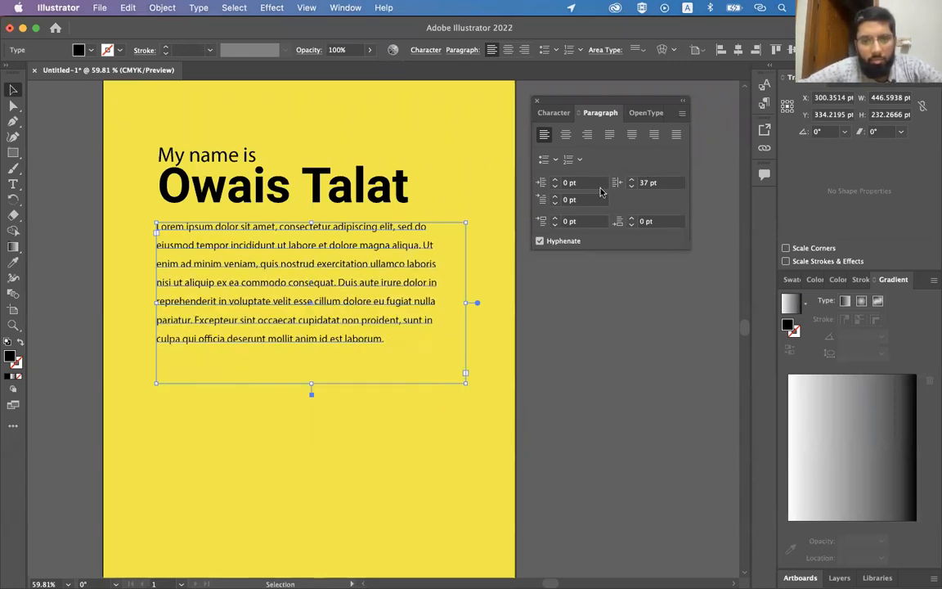
Set the paragraph's first-line indent to 32 pt and its space after to 44 pt
click(555, 197)
click(555, 197)
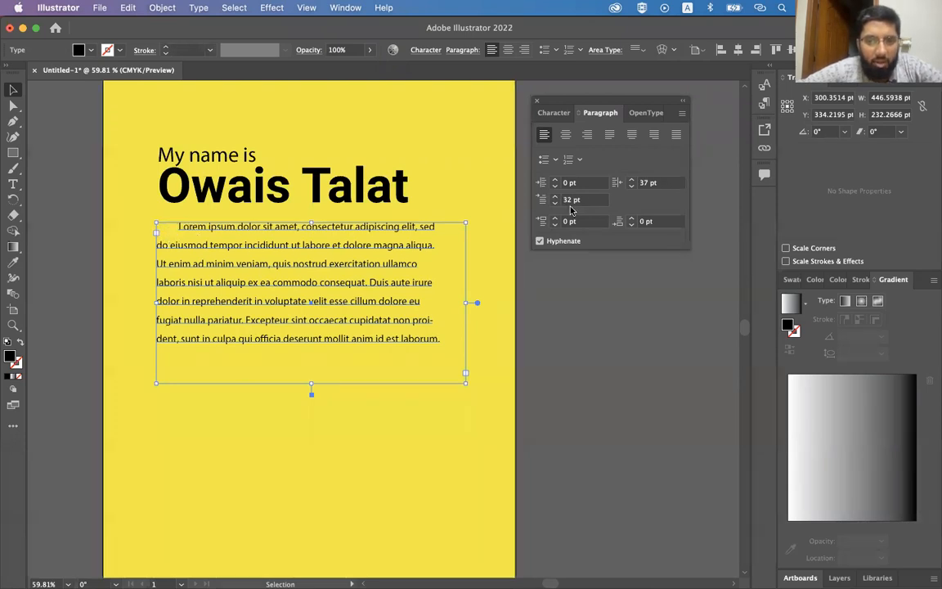
click(632, 220)
click(632, 220)
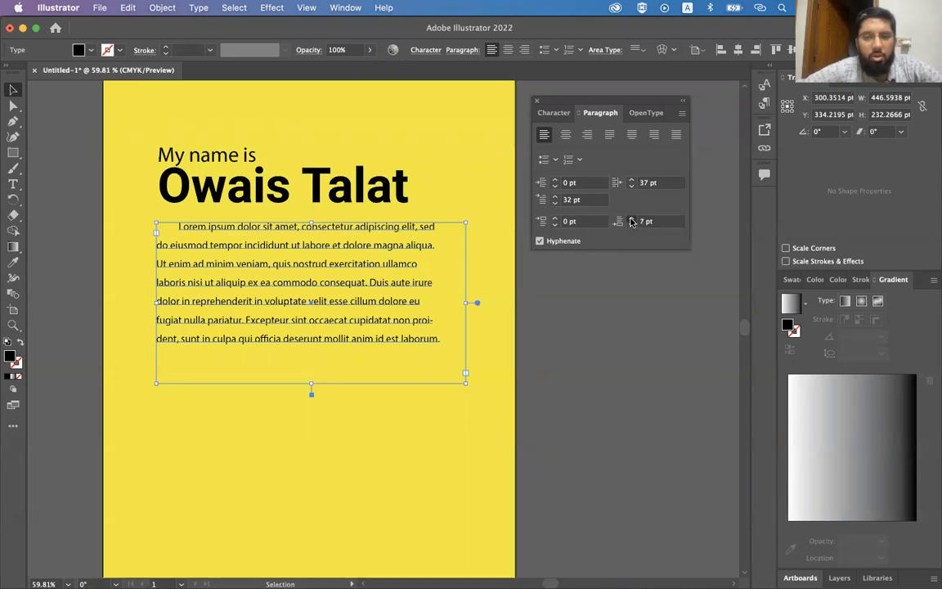
click(632, 218)
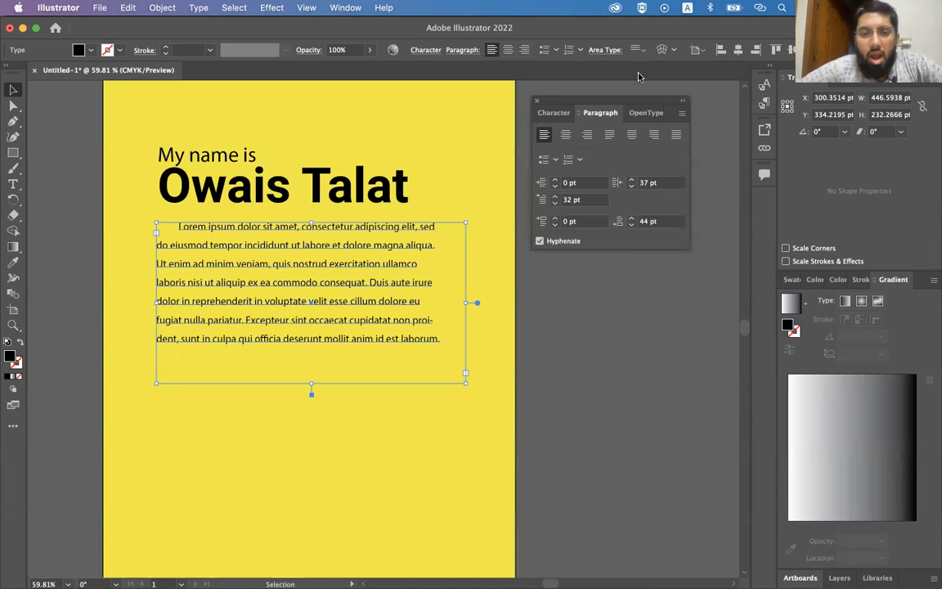
Move the floating Paragraph panel up and away from the text, and try centre and right alignment on the placeholder paragraph
drag(607, 117, 645, 67)
click(603, 85)
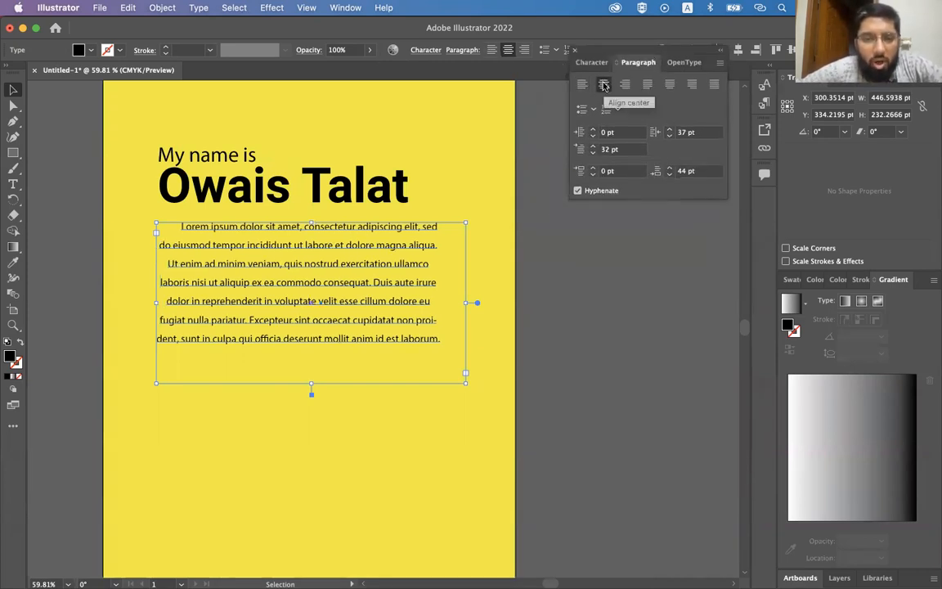
scroll(315, 277, up, 3)
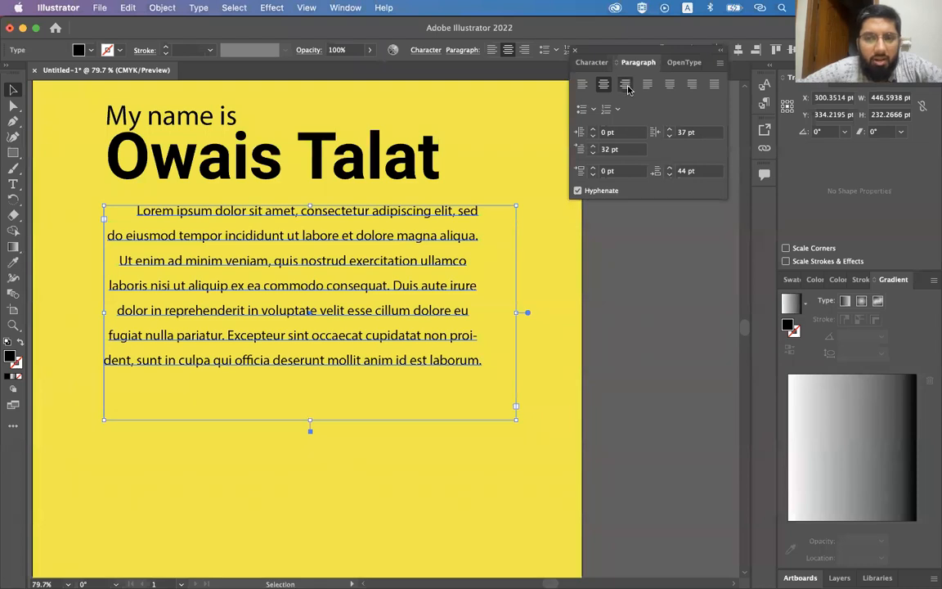
click(628, 86)
Try to reset the space after, first-line indent and right indent to 0 pt while the background rectangle is selected
click(556, 237)
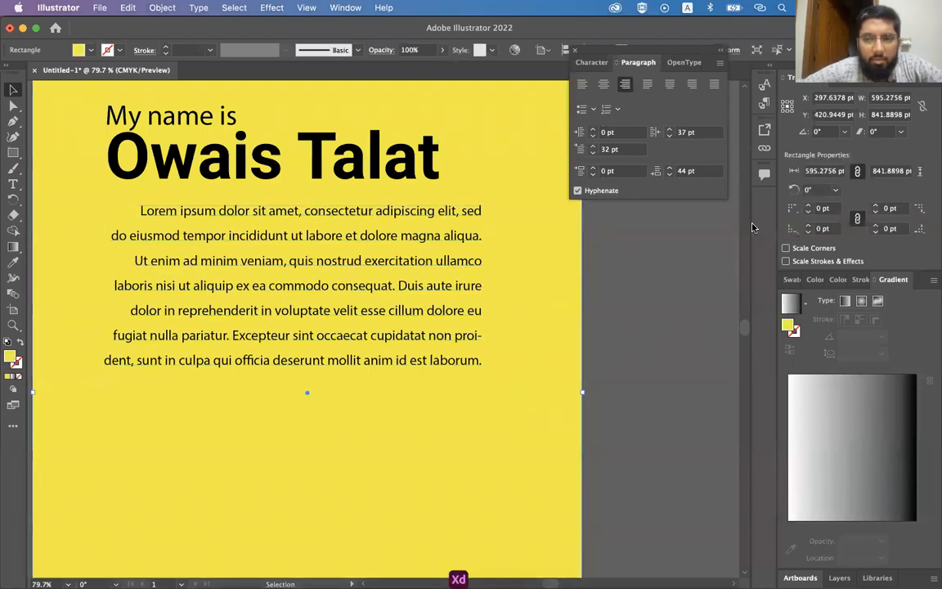
click(685, 172)
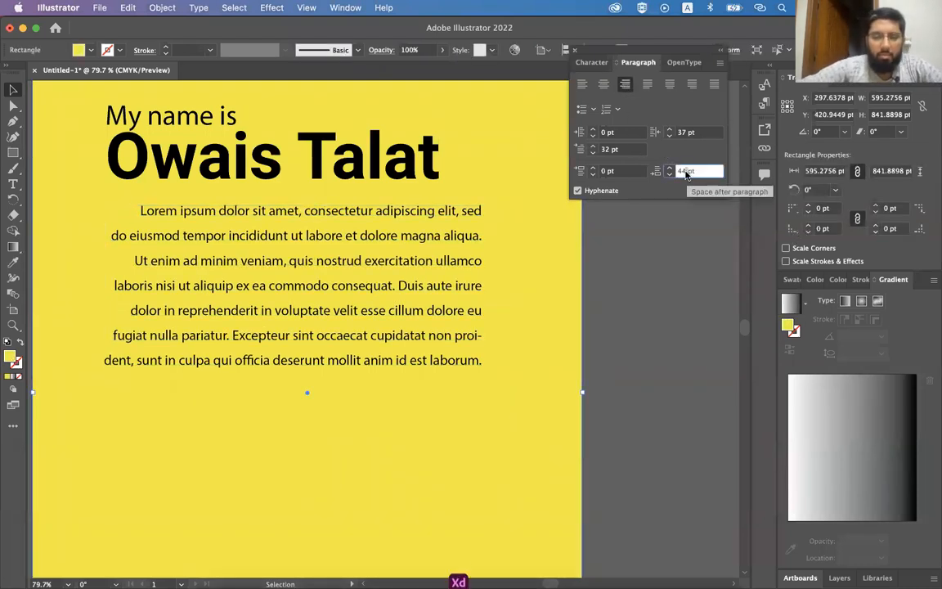
text(0)
key(Tab)
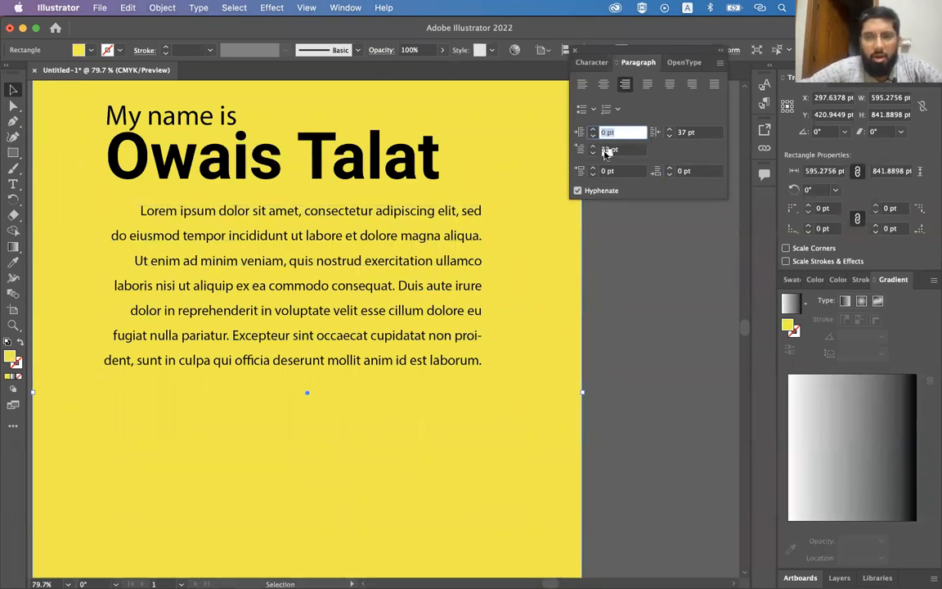
click(606, 151)
text(0)
key(Tab)
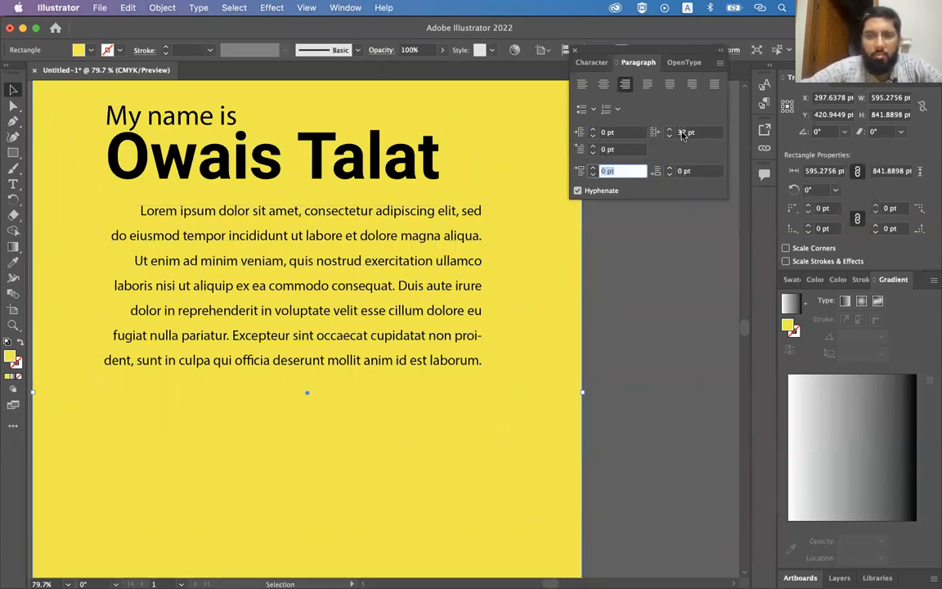
click(683, 133)
key(Tab)
Set the placeholder paragraph's right indent, first-line indent and space after paragraph to 0 pt
click(448, 254)
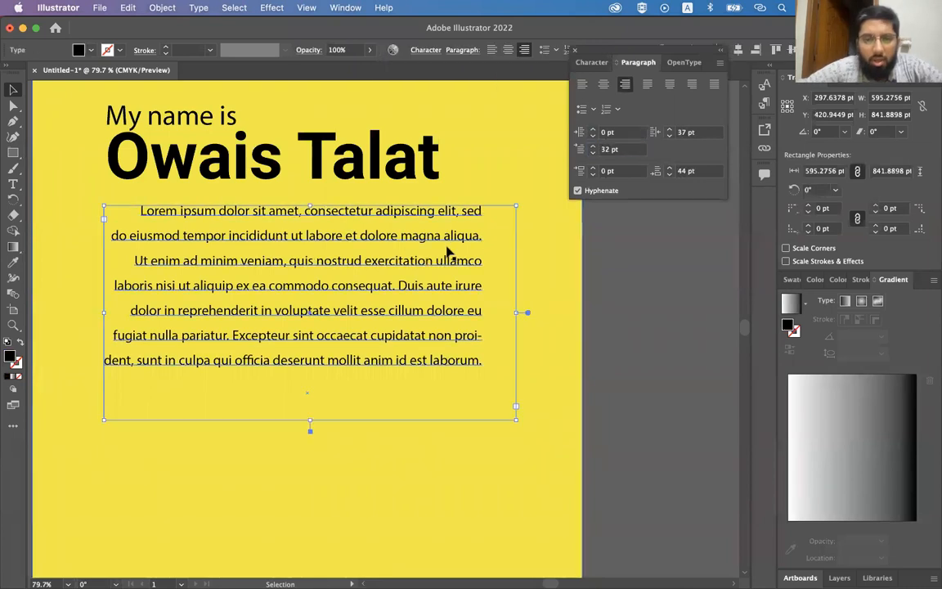
click(683, 132)
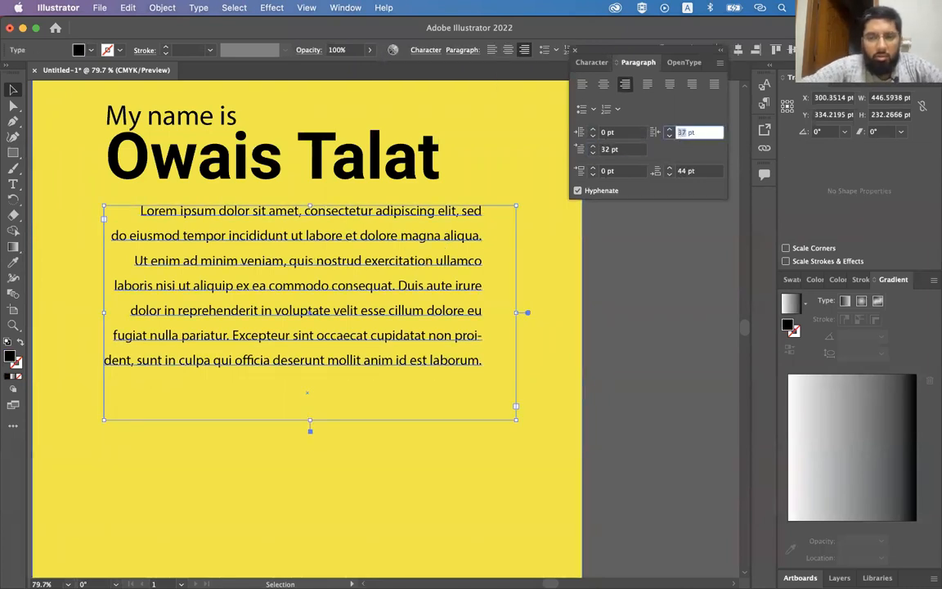
text(0)
key(Return)
click(605, 152)
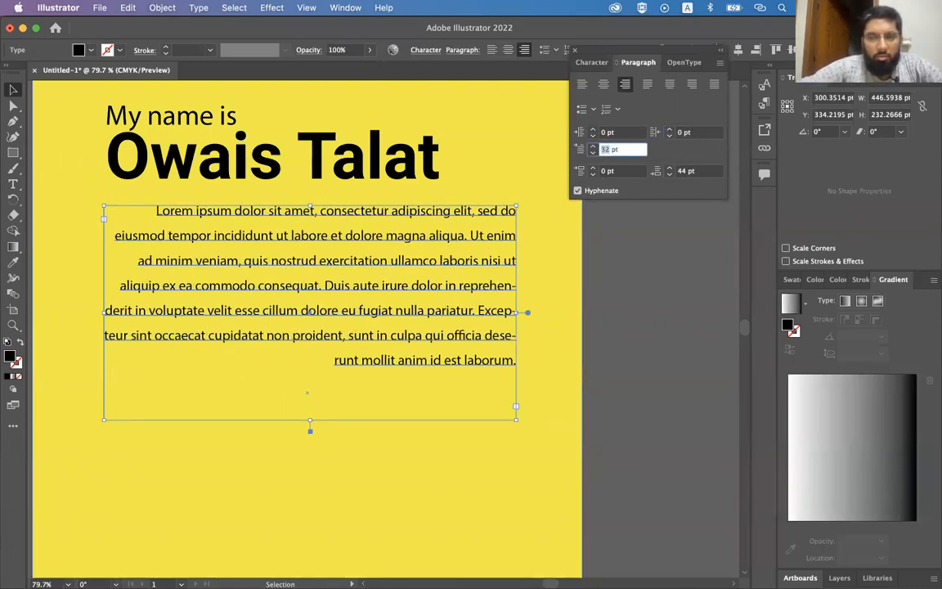
text(0)
key(Return)
click(687, 171)
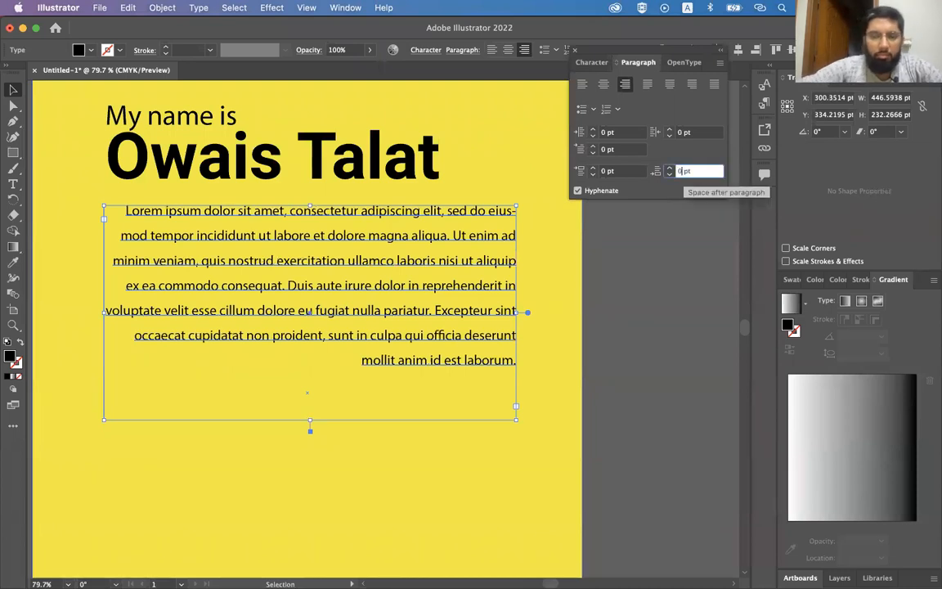
key(Return)
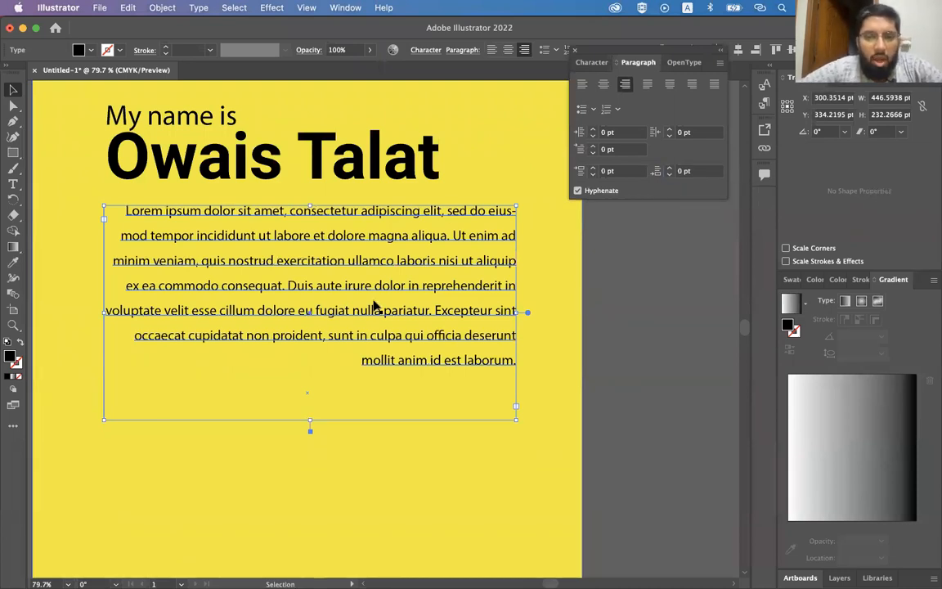
Compare centre and right alignment on the placeholder paragraph, leaving it centred
click(603, 85)
click(625, 84)
click(604, 85)
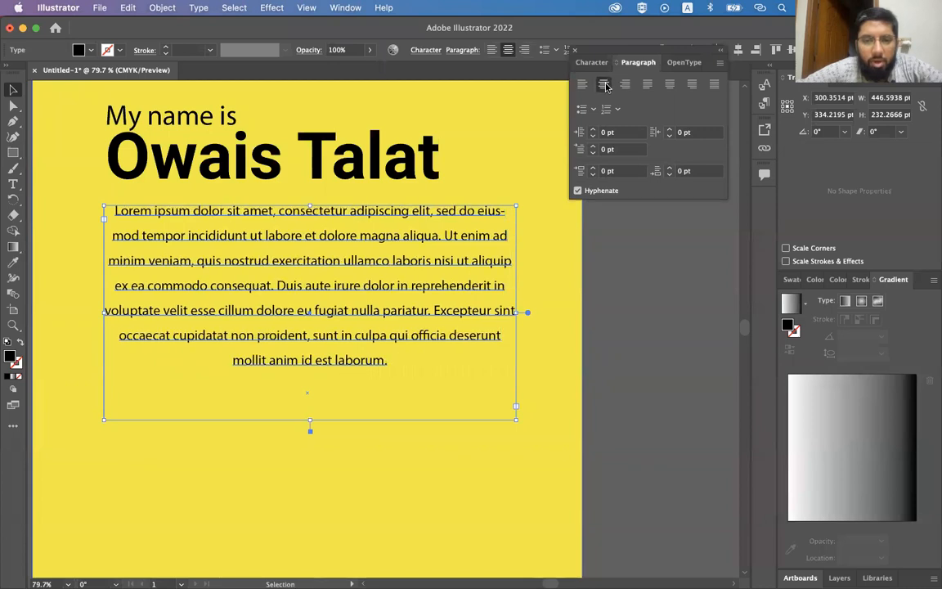
Compare left, right and justified alignment on the placeholder paragraph, leave it left-aligned, and narrow its text frame to about 403 pt wide
click(582, 84)
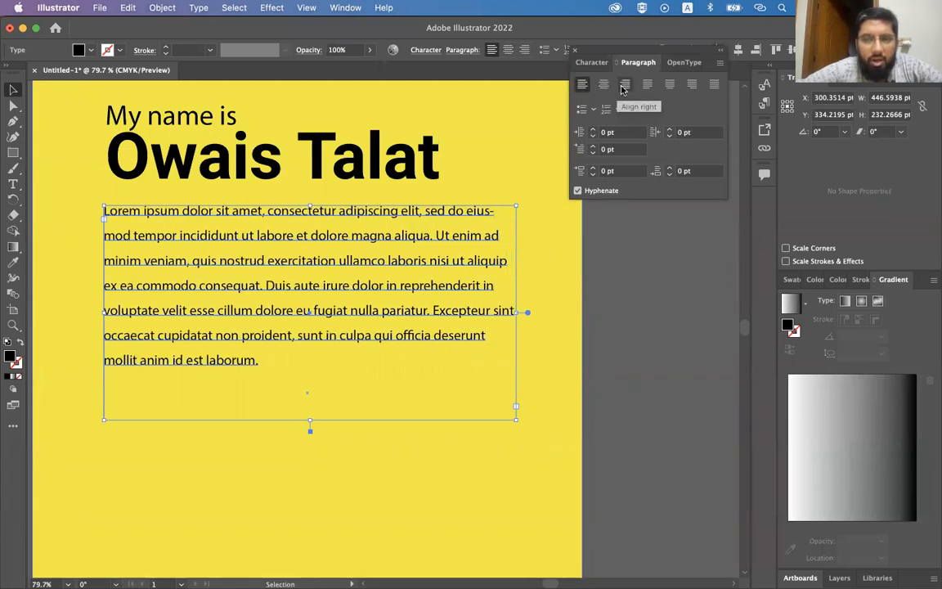
click(624, 85)
click(647, 85)
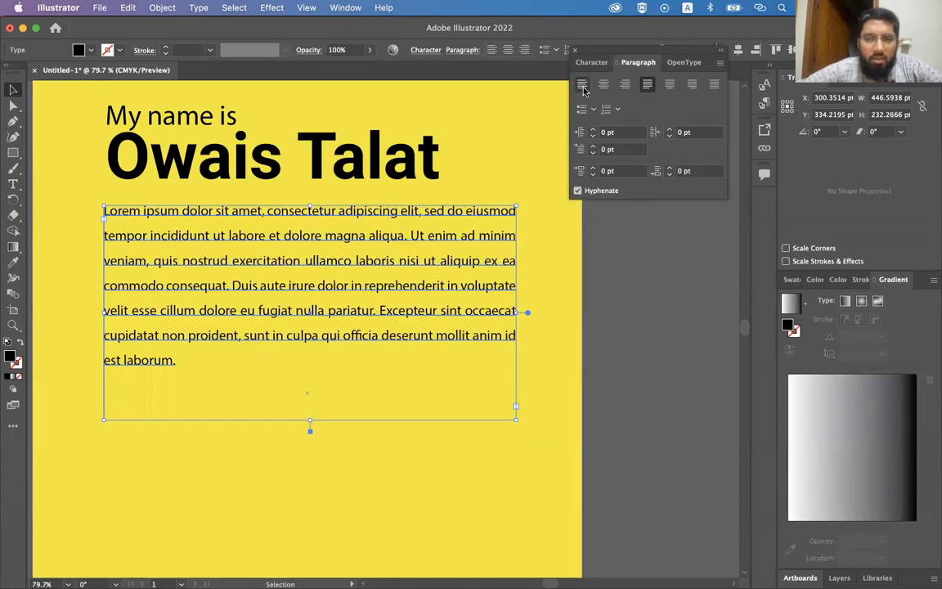
key(super+shift+l)
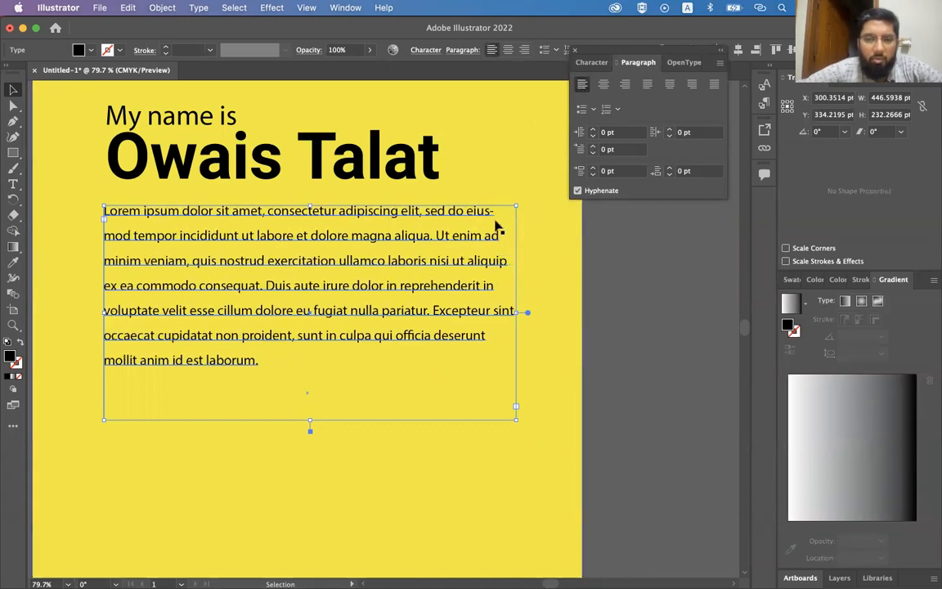
drag(521, 311, 475, 316)
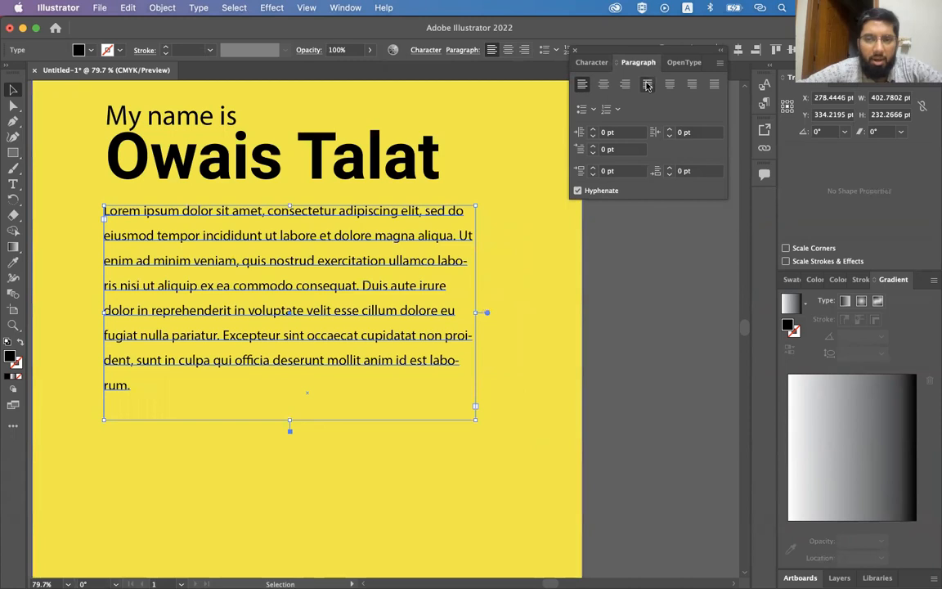
Try the four justify variants and centre alignment on the narrowed placeholder paragraph, then return it to left alignment
click(649, 84)
click(714, 84)
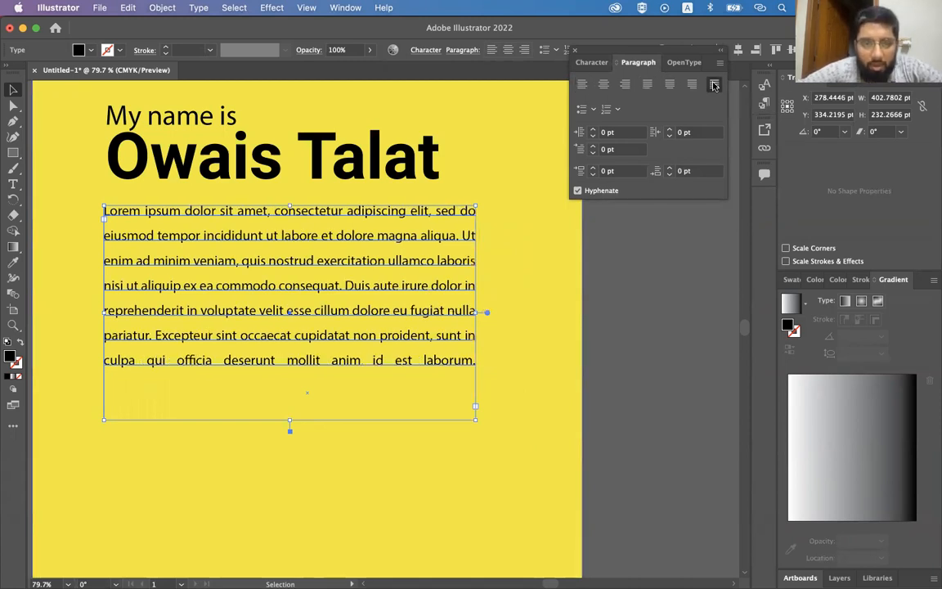
click(692, 84)
click(669, 84)
click(647, 84)
click(603, 84)
click(582, 85)
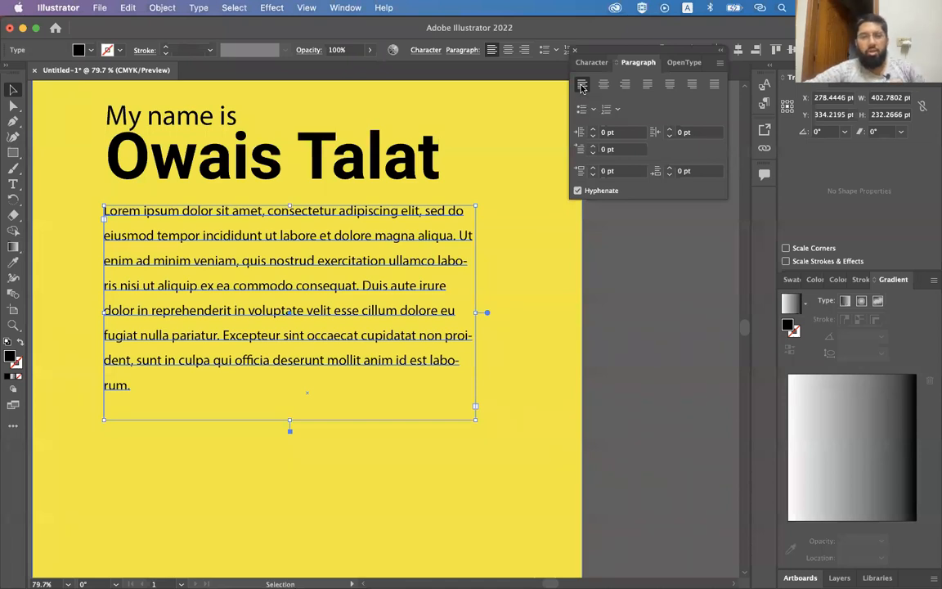
Change the fill of the large bold name headline to a medium purple from the colour spectrum
click(314, 152)
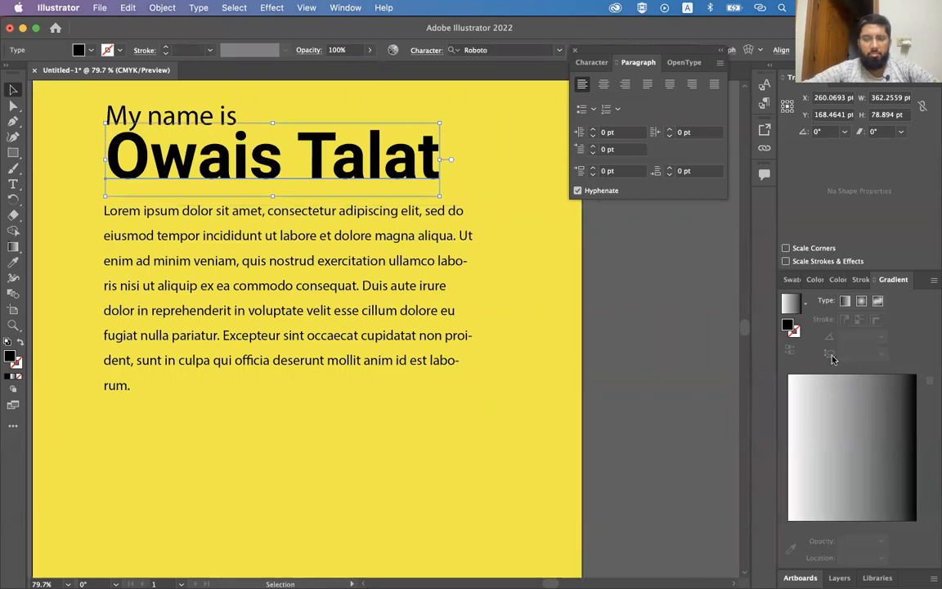
click(815, 279)
click(895, 382)
click(894, 382)
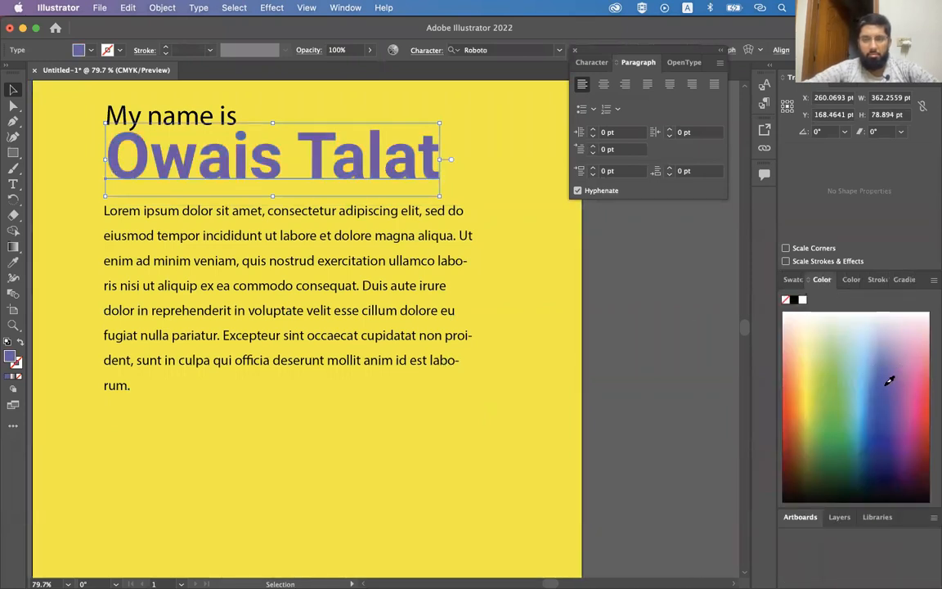
click(895, 381)
click(895, 381)
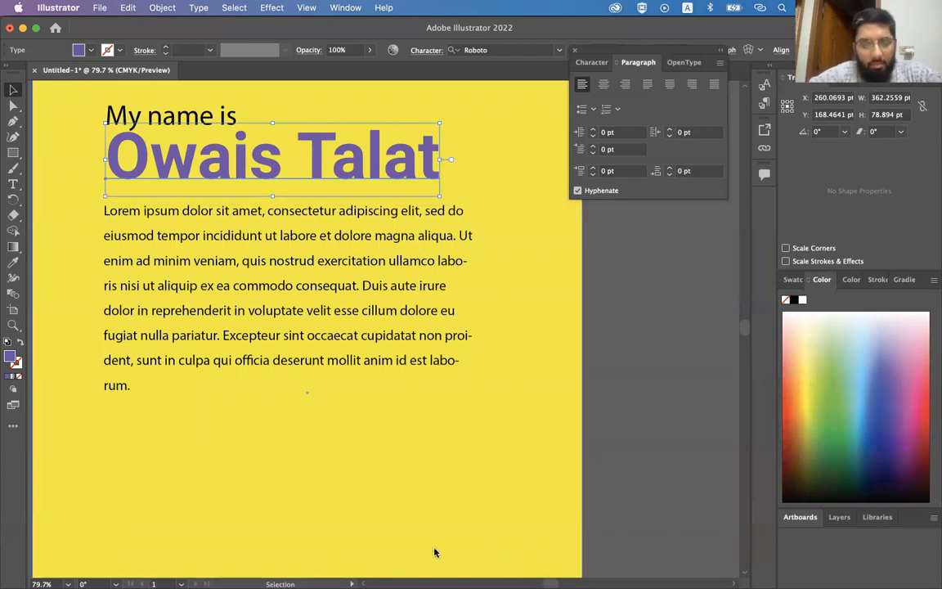
mouse_move(531, 544)
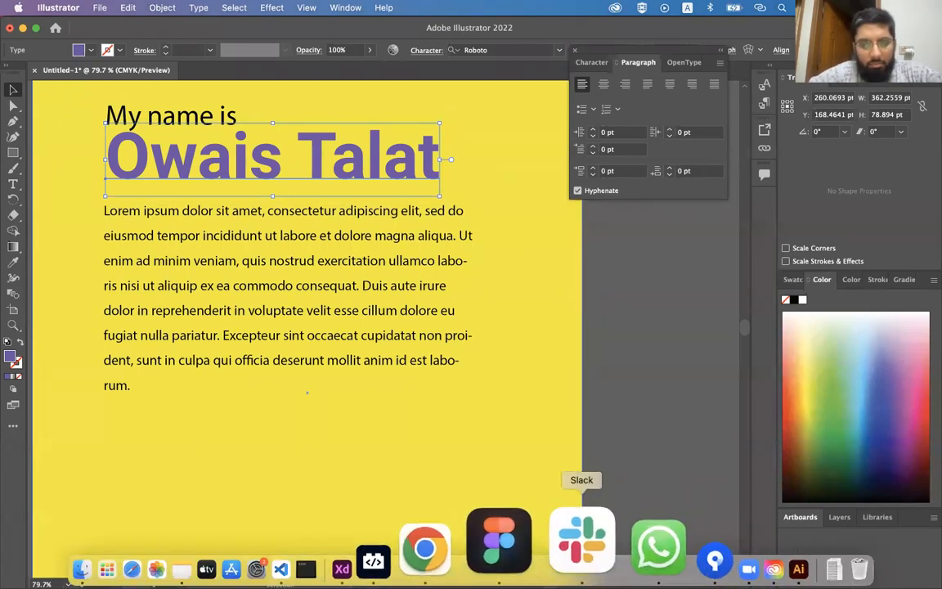